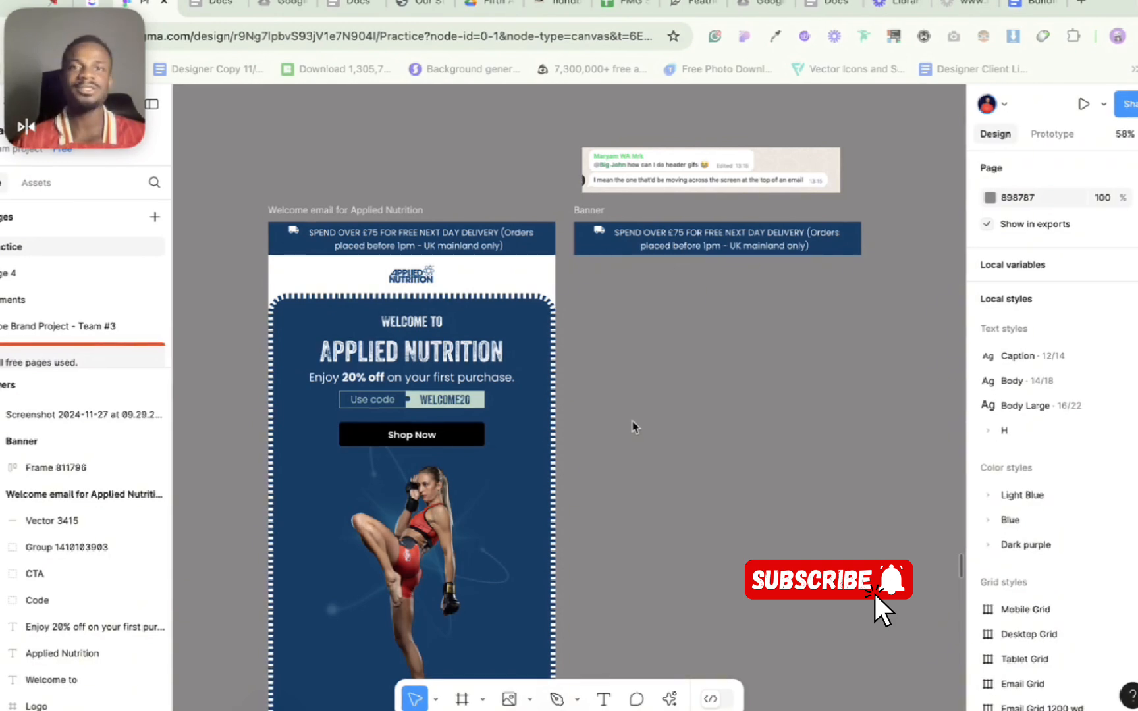
Step: Examine the welcome email's header banner, the separate Banner frame and the chat question about moving header GIFs
scroll(688, 424, up, 2)
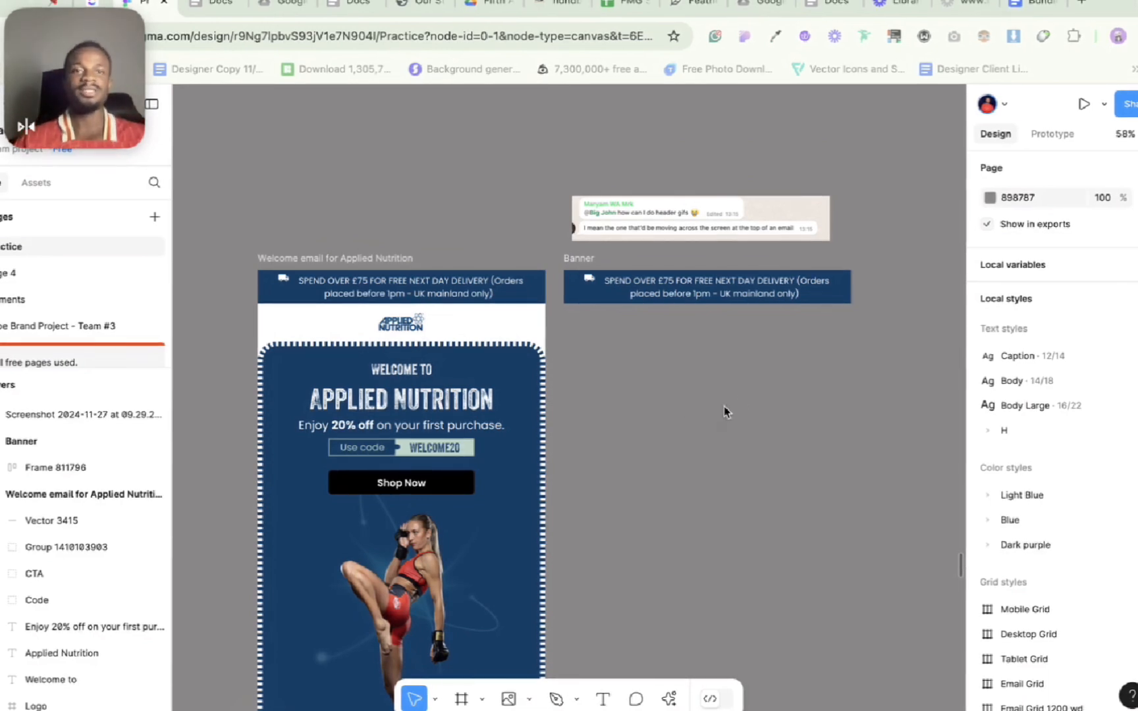
scroll(724, 406, right, 5)
scroll(723, 406, up, 3)
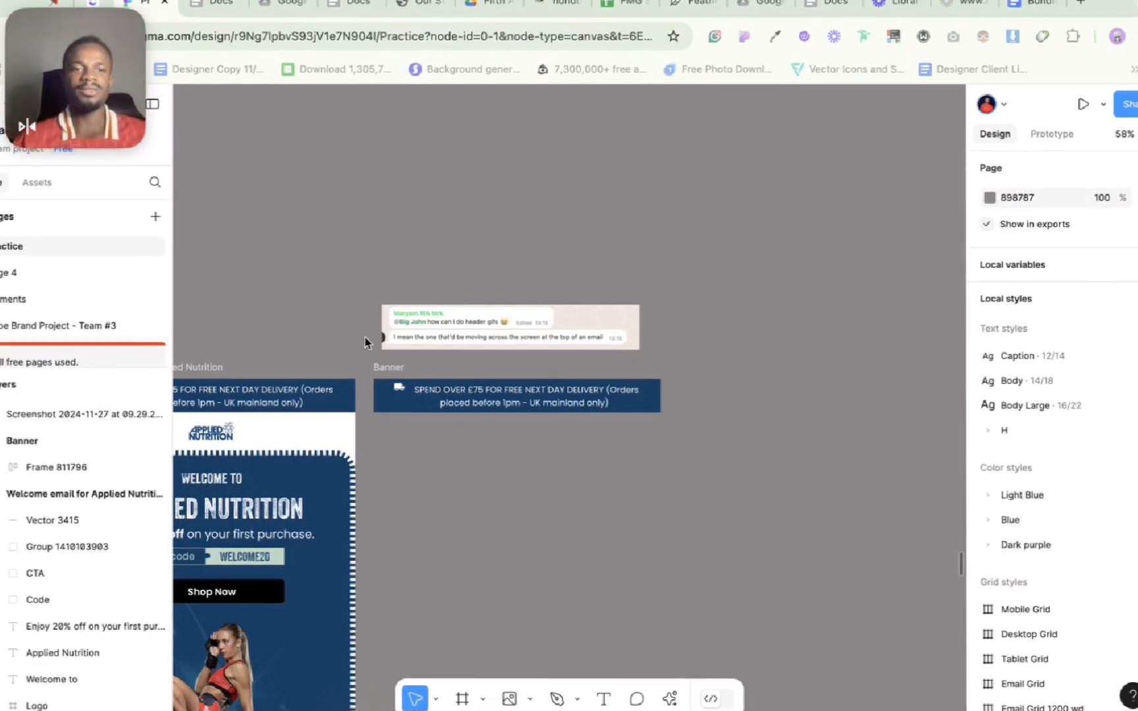
scroll(364, 342, left, 3)
scroll(365, 342, down, 2)
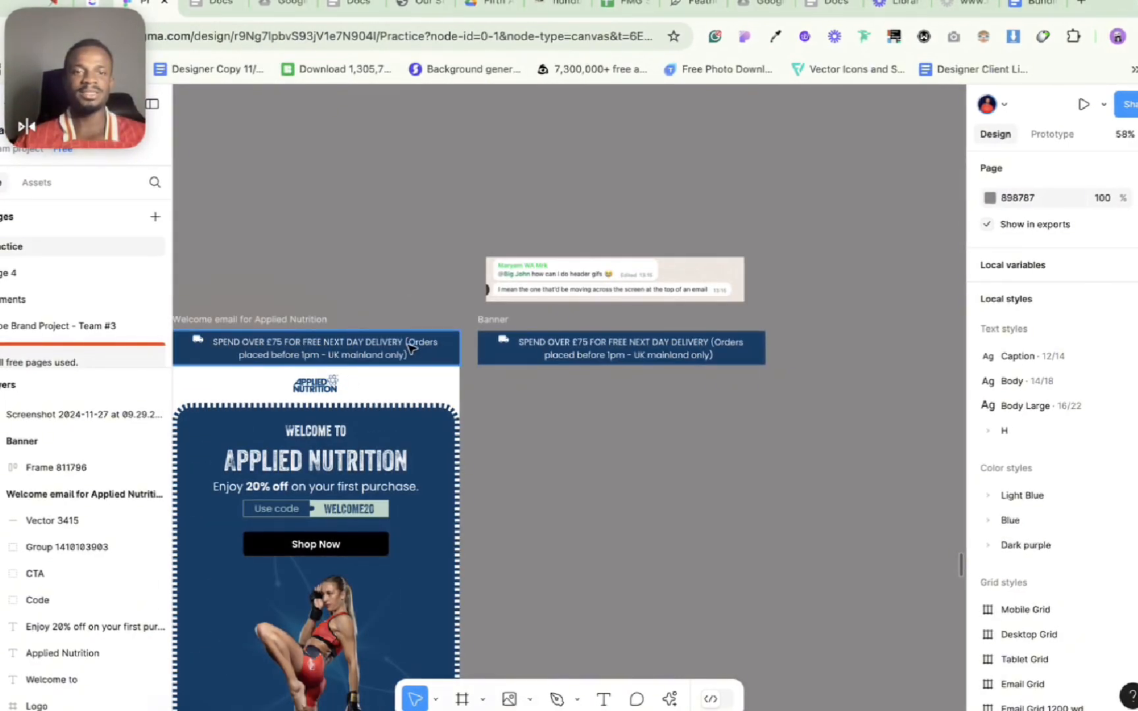
click(409, 348)
scroll(568, 333, up, 5)
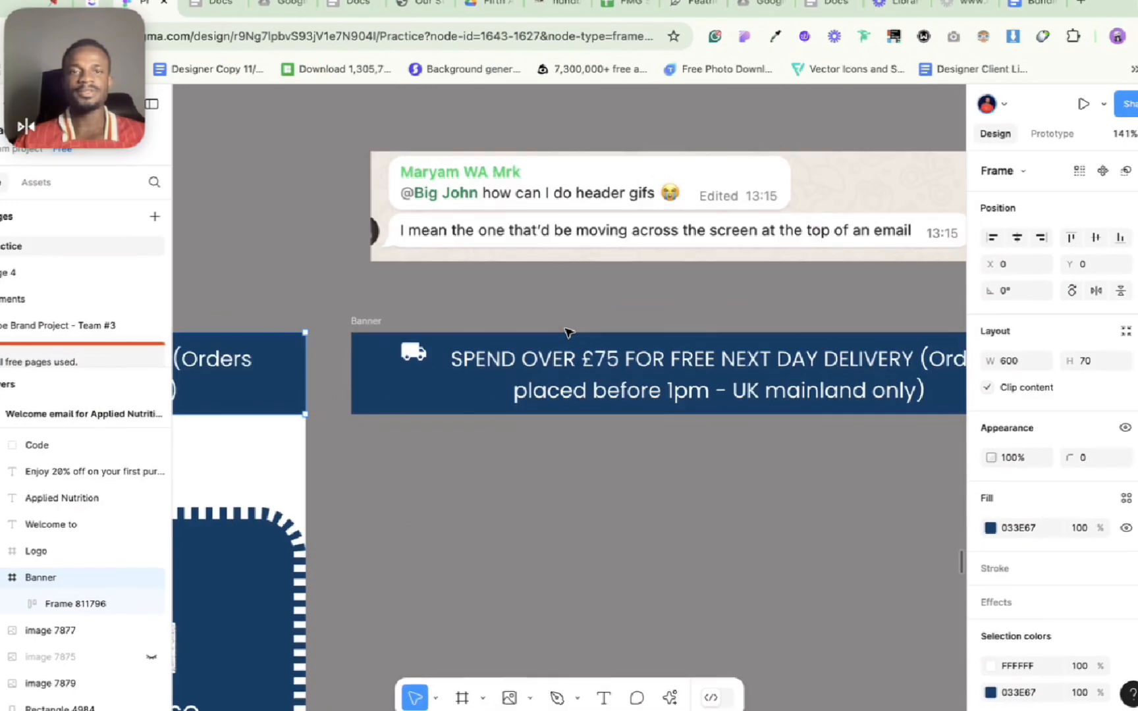
scroll(541, 272, down, 3)
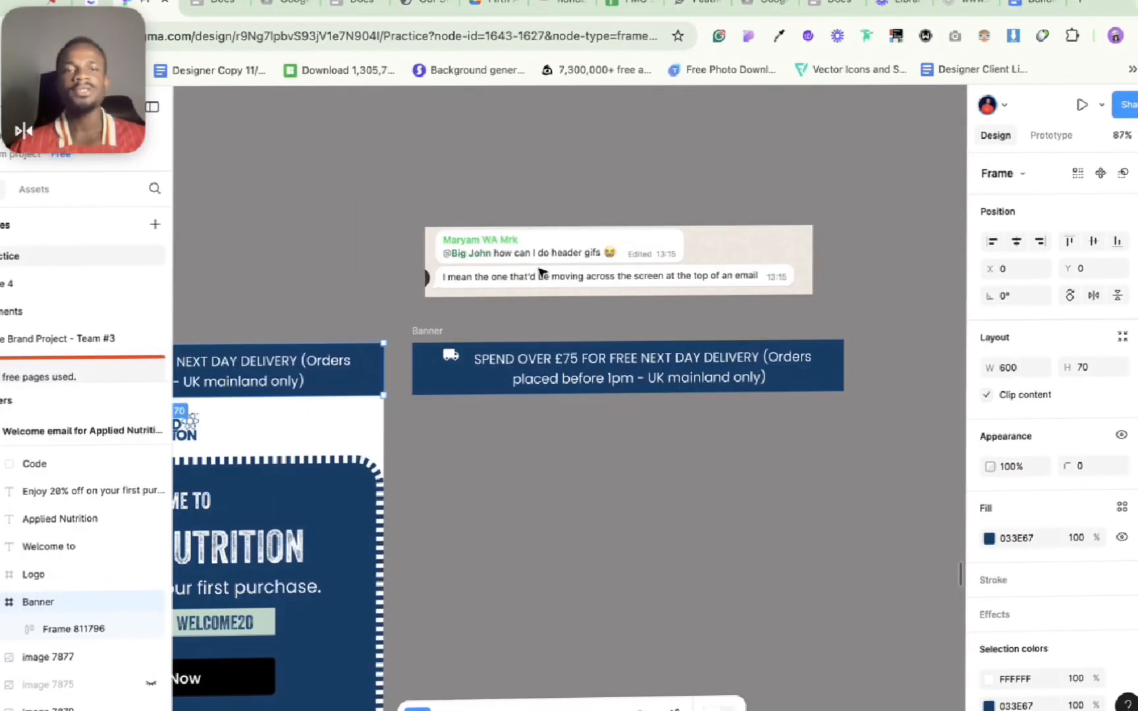
scroll(539, 270, down, 3)
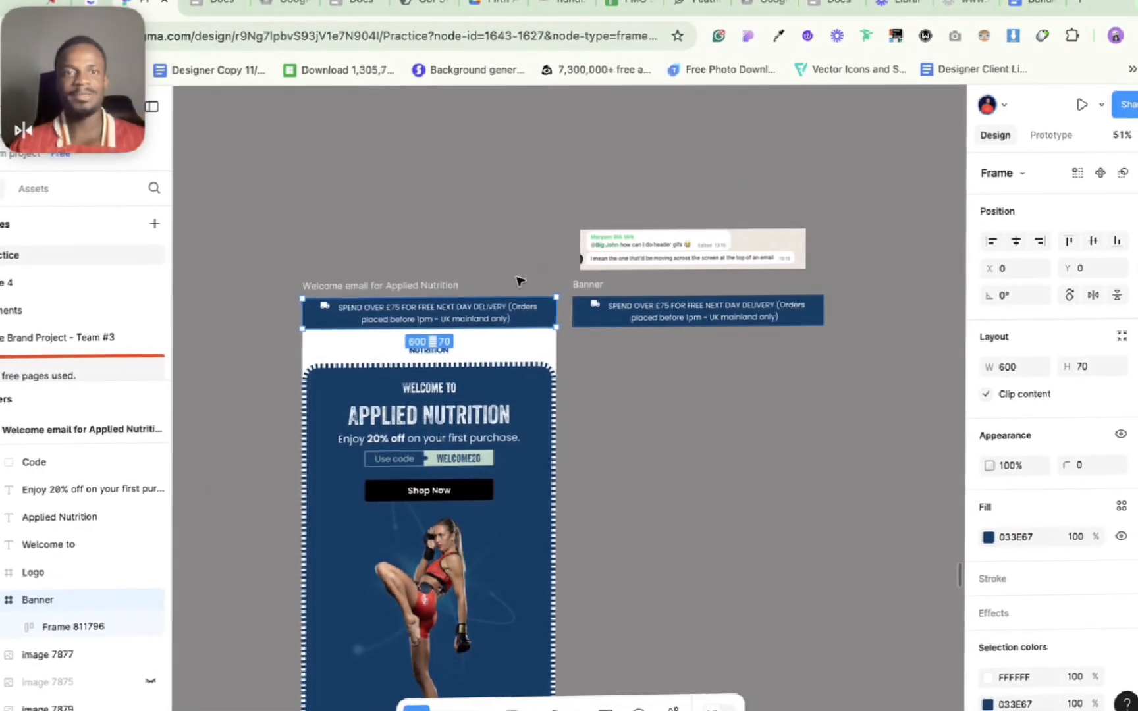
scroll(520, 282, down, 10)
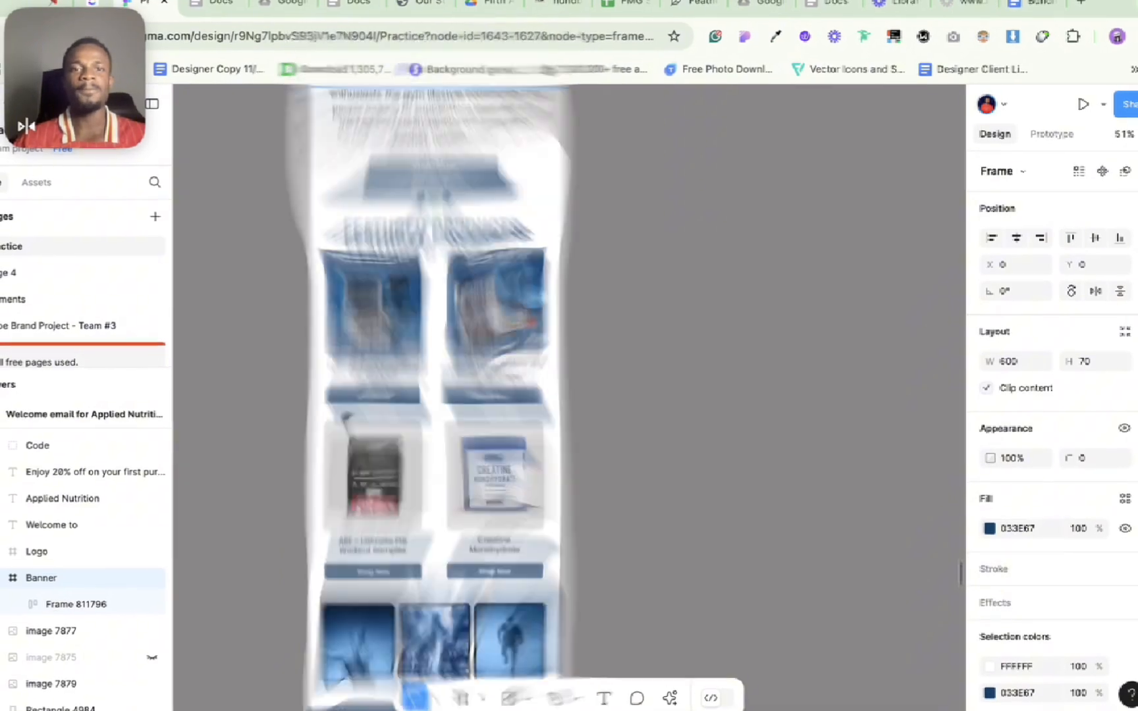
scroll(343, 414, up, 10)
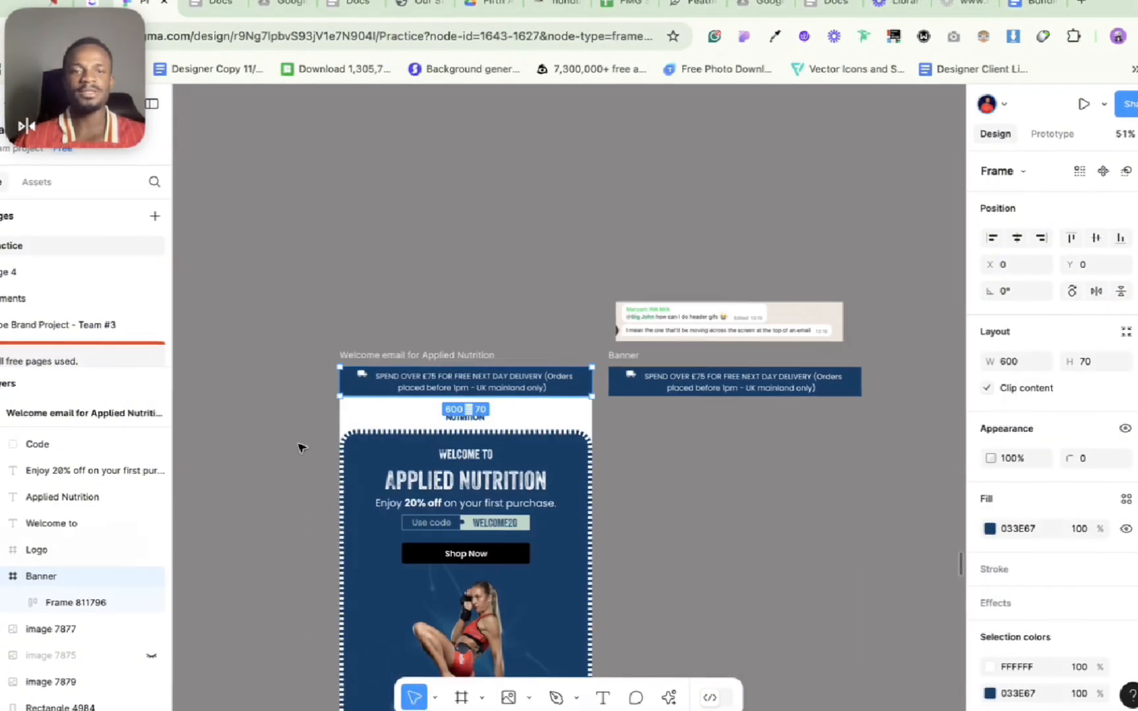
click(300, 448)
scroll(299, 448, down, 2)
scroll(300, 448, down, 3)
scroll(299, 448, right, 1)
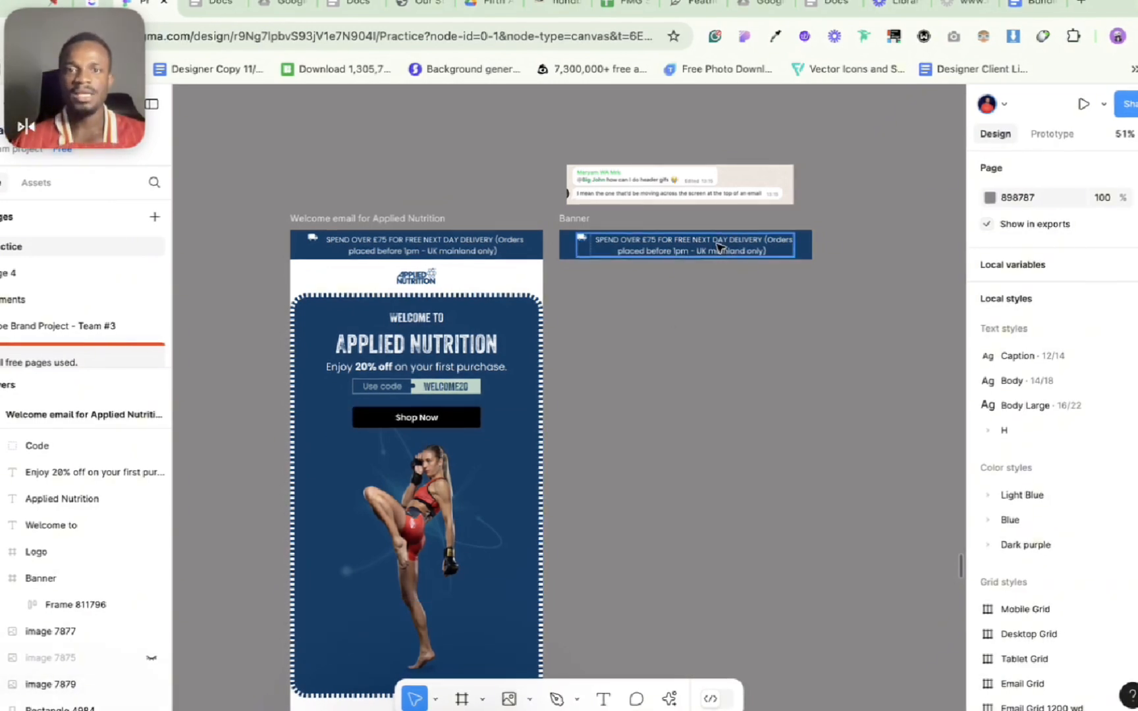
scroll(722, 248, up, 5)
scroll(720, 248, down, 3)
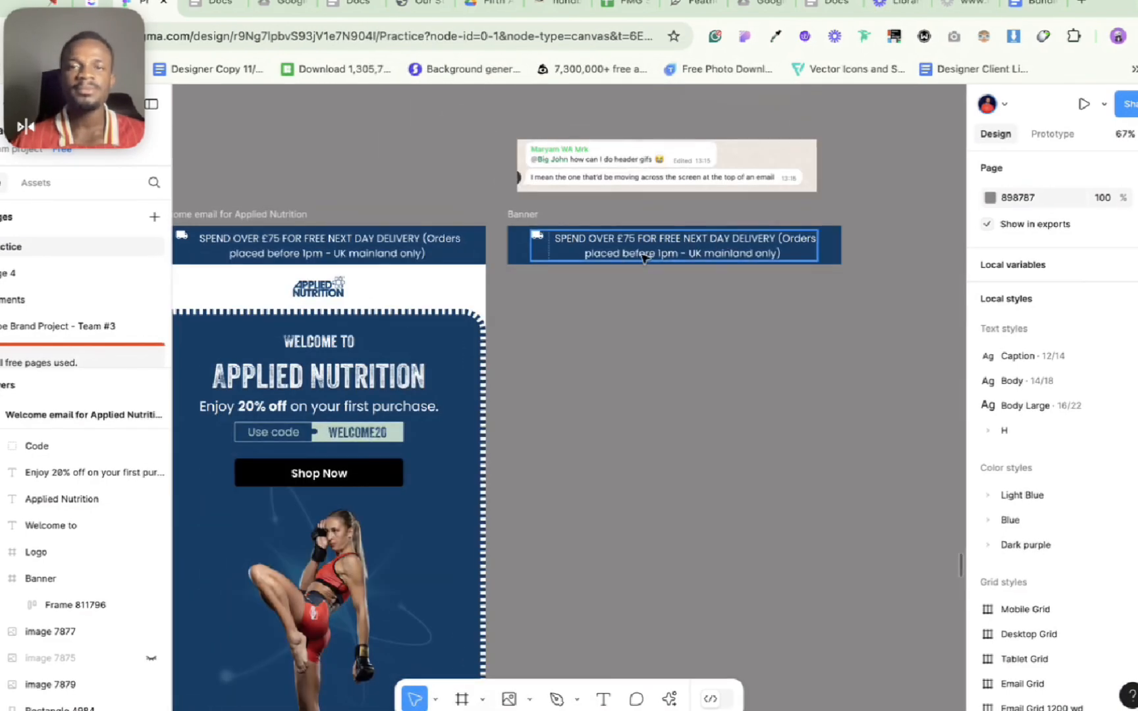
Step: Ungroup the delivery text and truck icon in the separate Banner frame, set auto height, and widen both to about 913 px so the text fits one line
click(672, 248)
scroll(672, 248, right, 2)
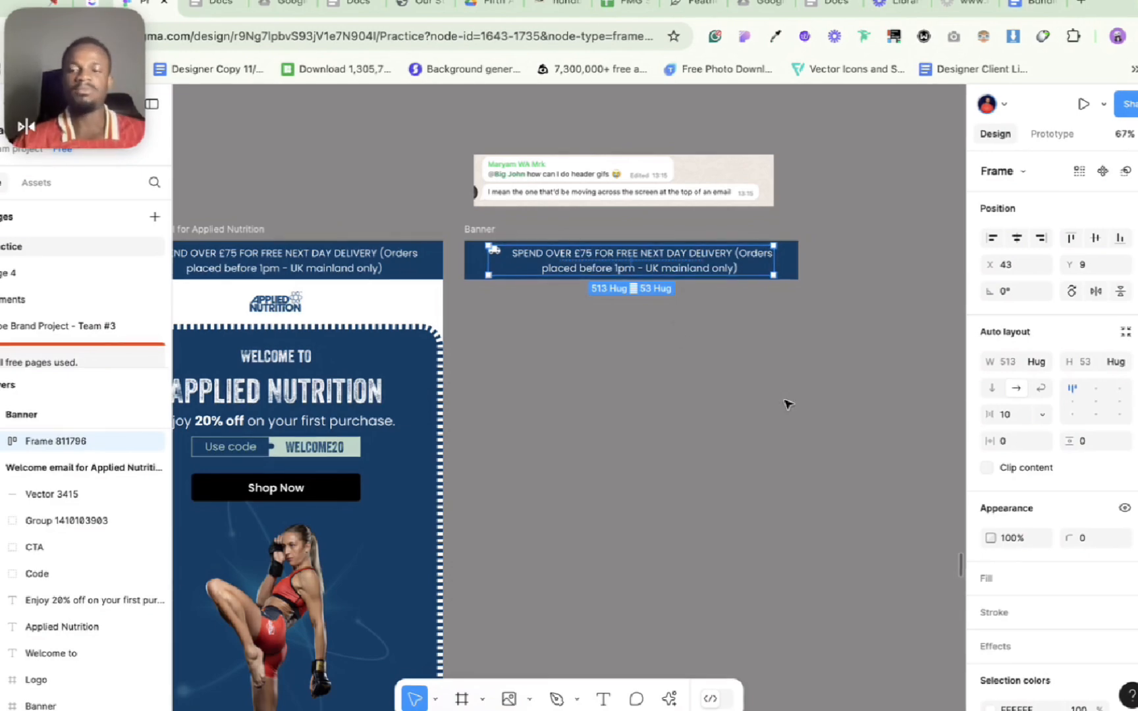
key(Return)
scroll(661, 338, up, 2)
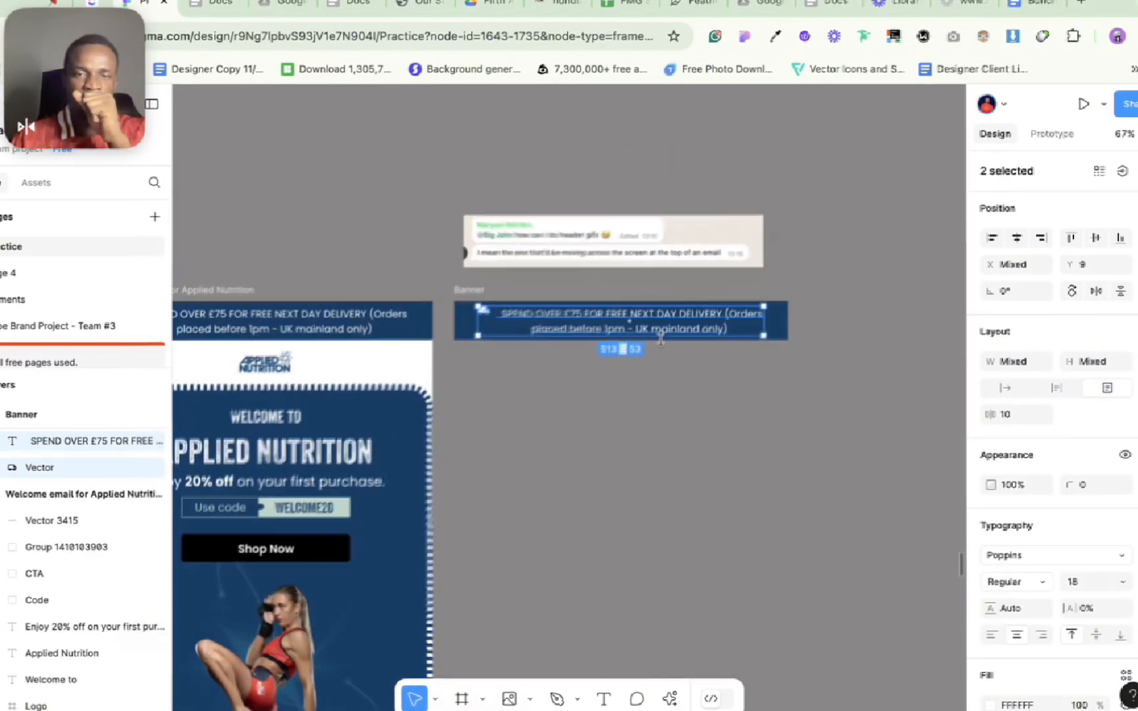
click(1056, 389)
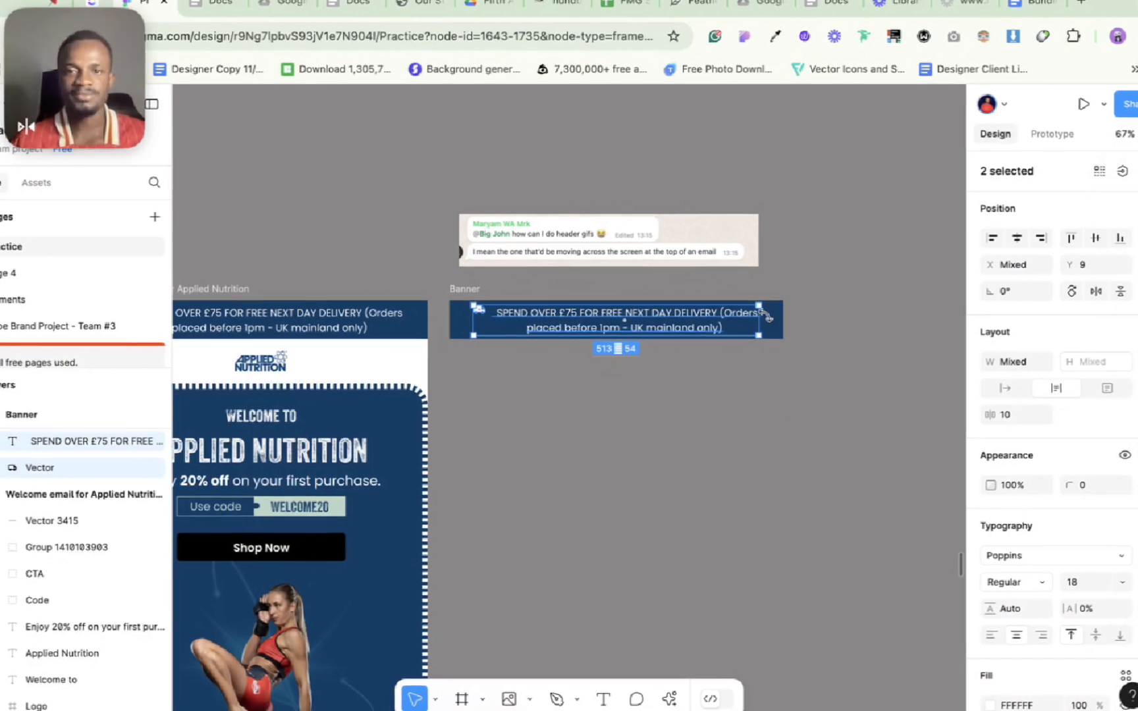
drag(761, 326, 869, 330)
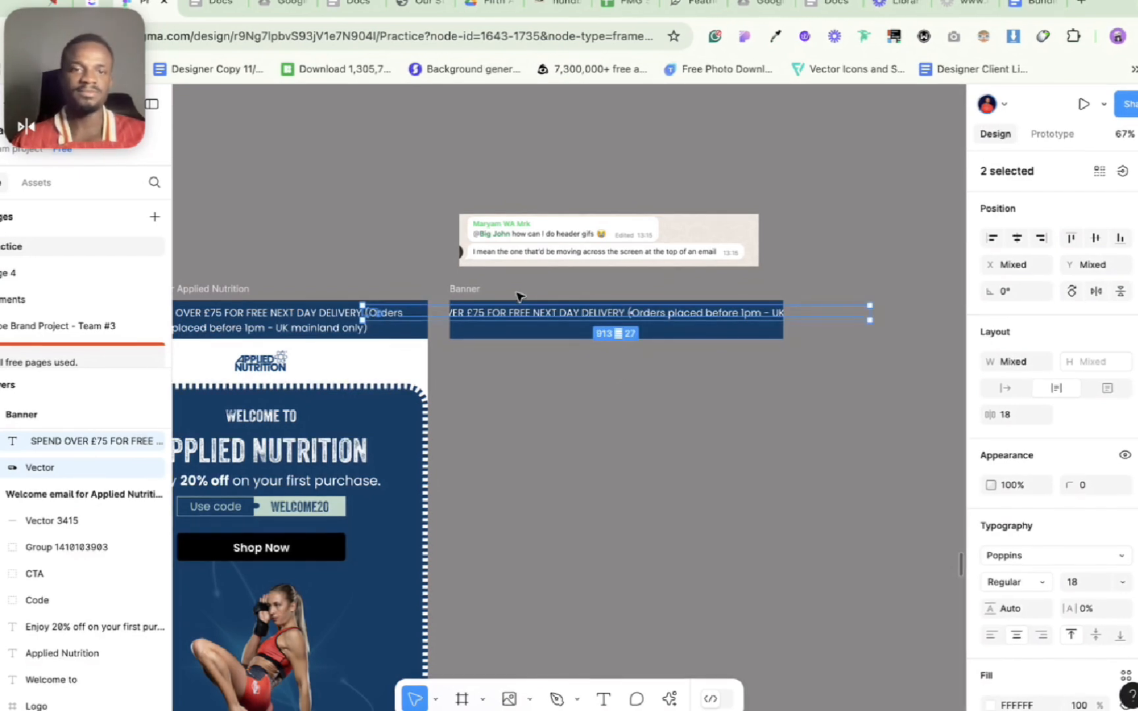
Step: Move the one-line delivery text to about X 11, Y 21 so it starts near the banner's left edge, vertically centred
click(463, 294)
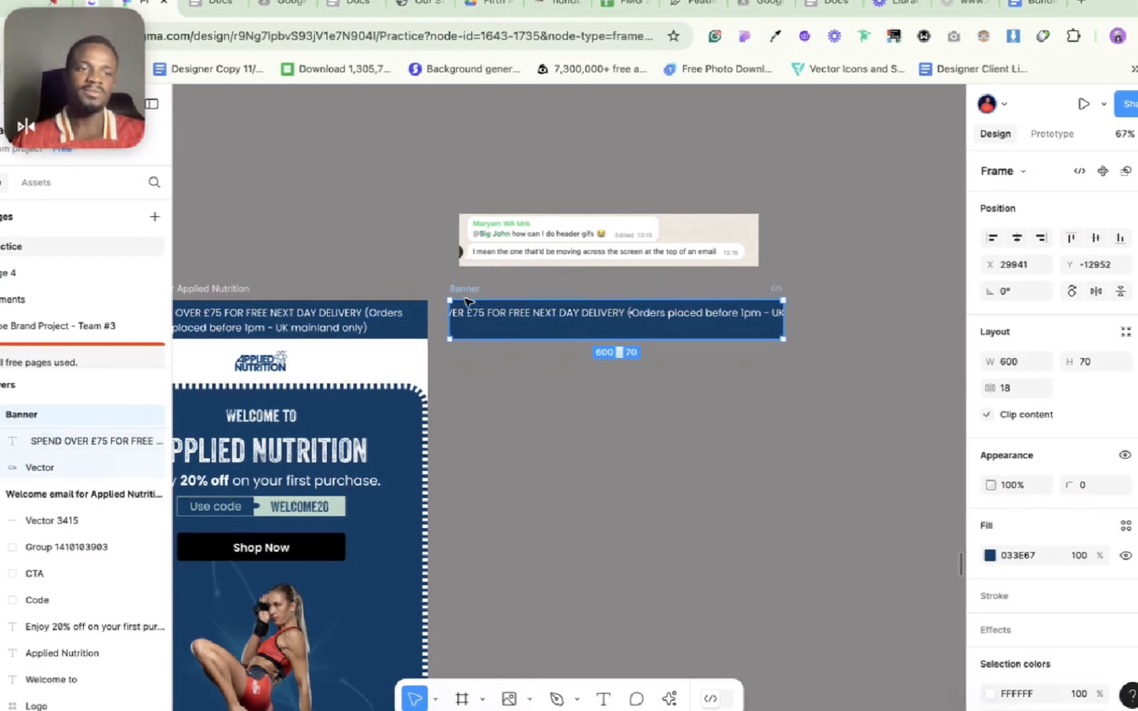
click(520, 320)
drag(532, 318, 540, 344)
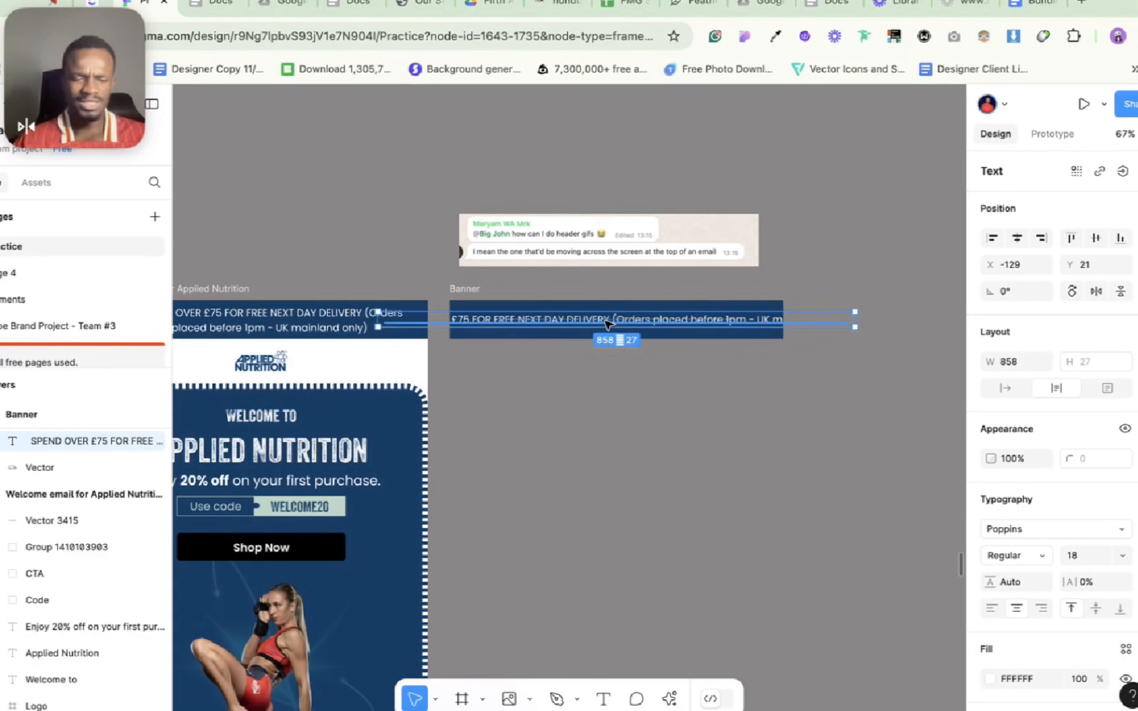
drag(606, 324, 684, 323)
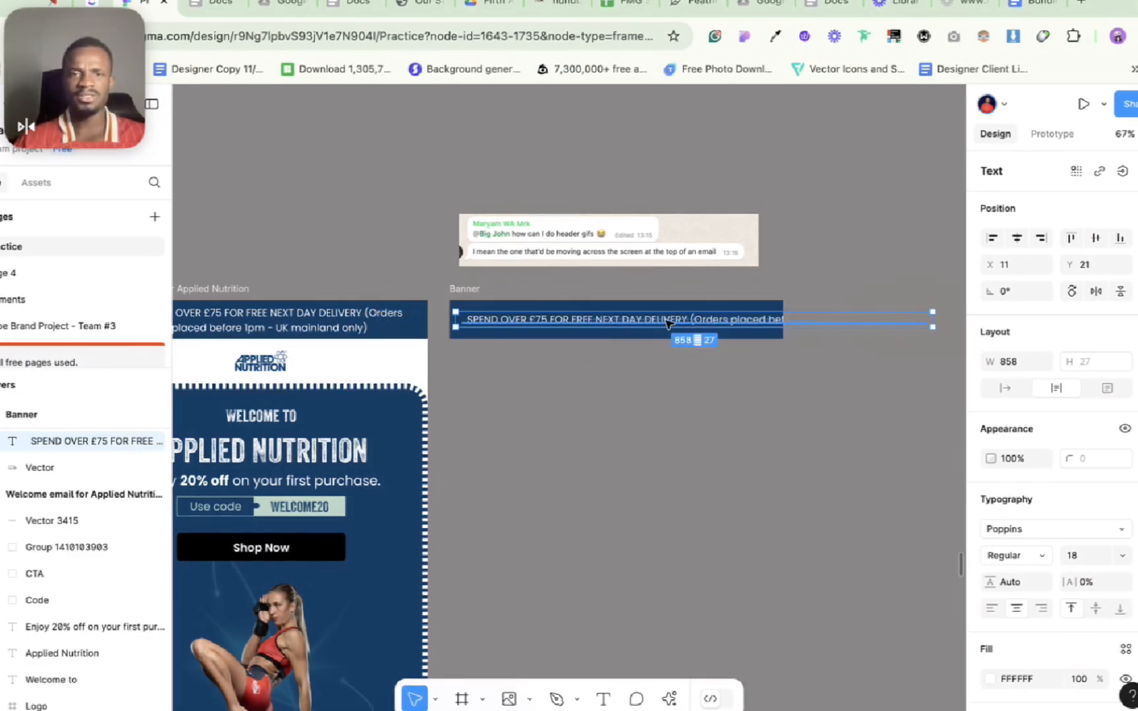
Step: Remove the leading space before "SPEND" in the banner's delivery text and left-align the text
scroll(490, 321, up, 5)
double_click(421, 318)
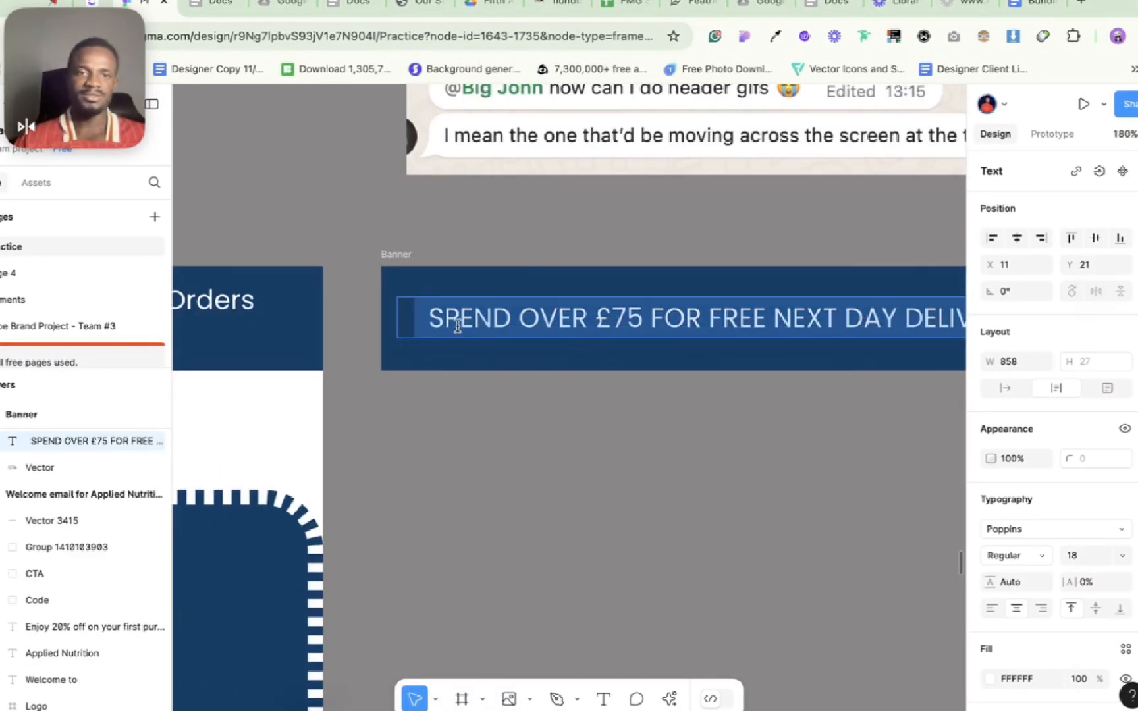
click(434, 321)
key(BackSpace)
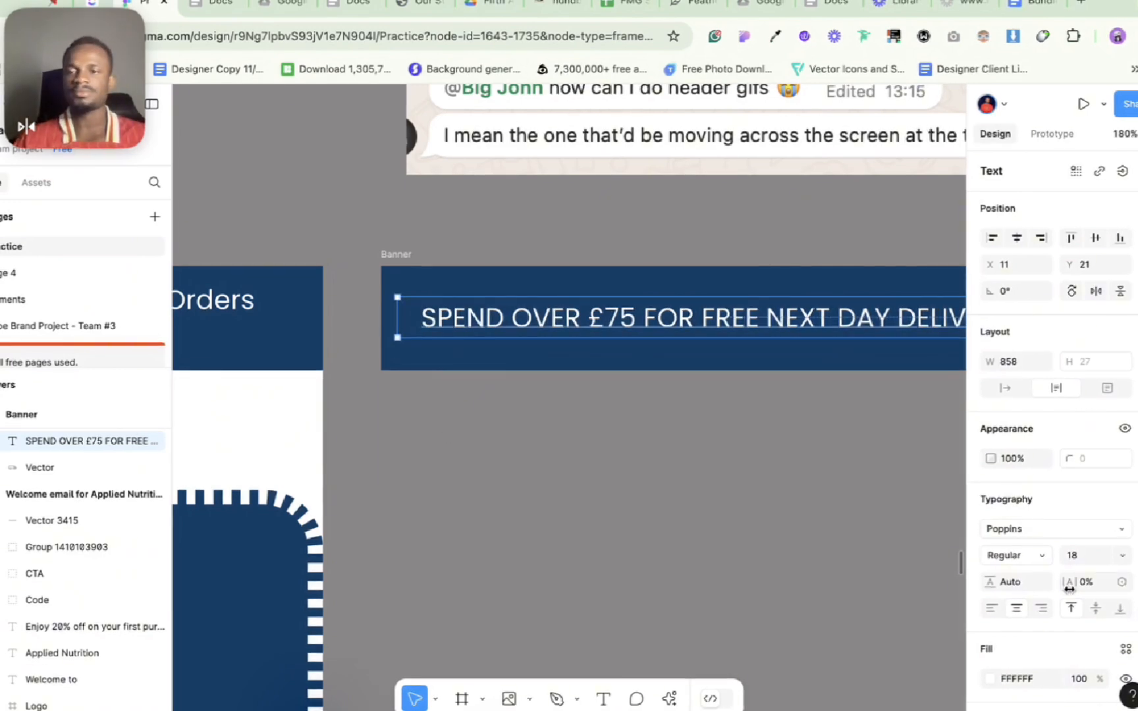
click(992, 608)
key(Escape)
scroll(683, 544, down, 5)
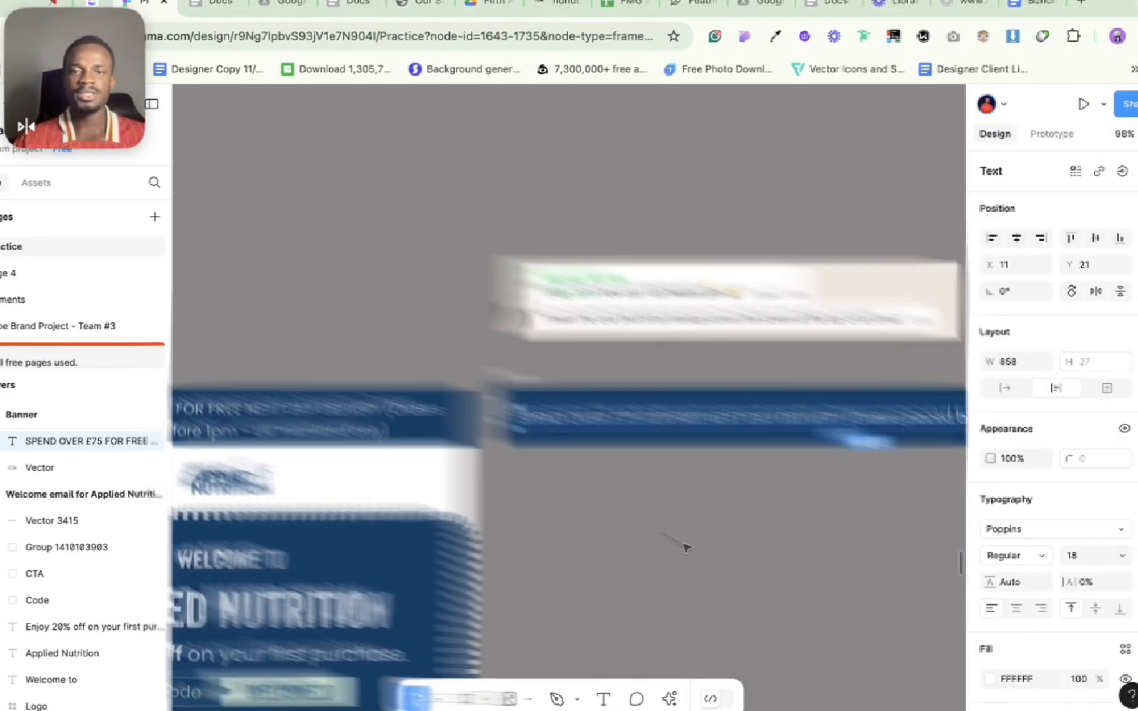
click(488, 529)
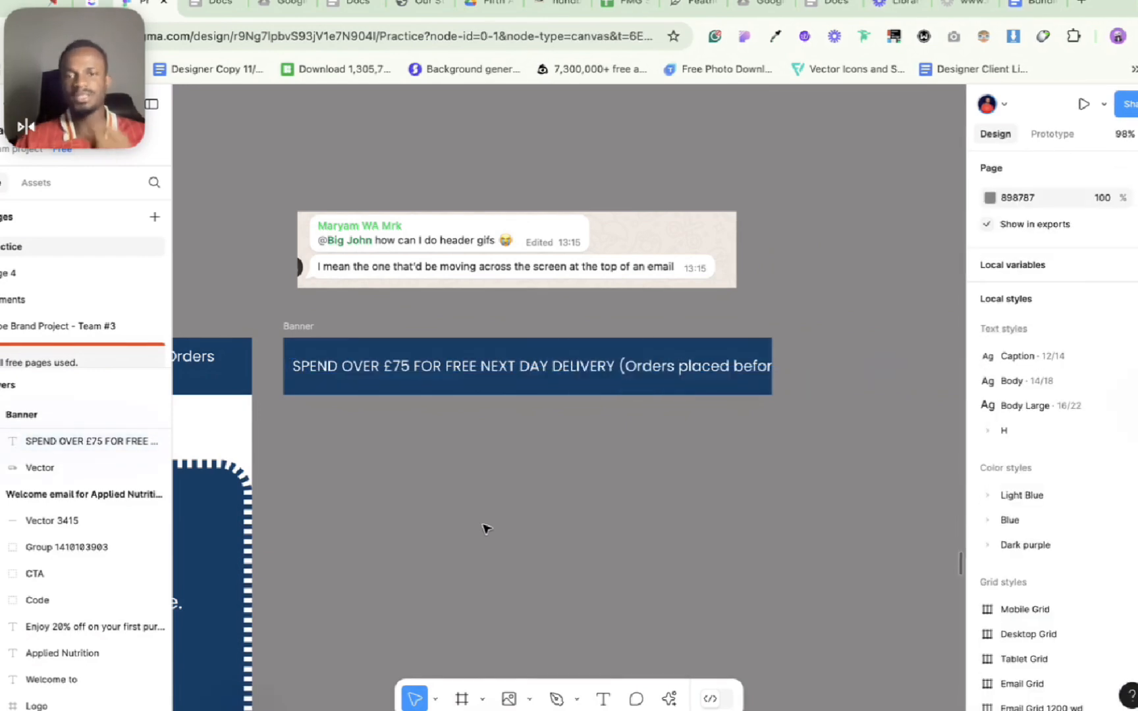
Step: Wrap the banner's delivery text in an auto layout frame
scroll(527, 421, left, 3)
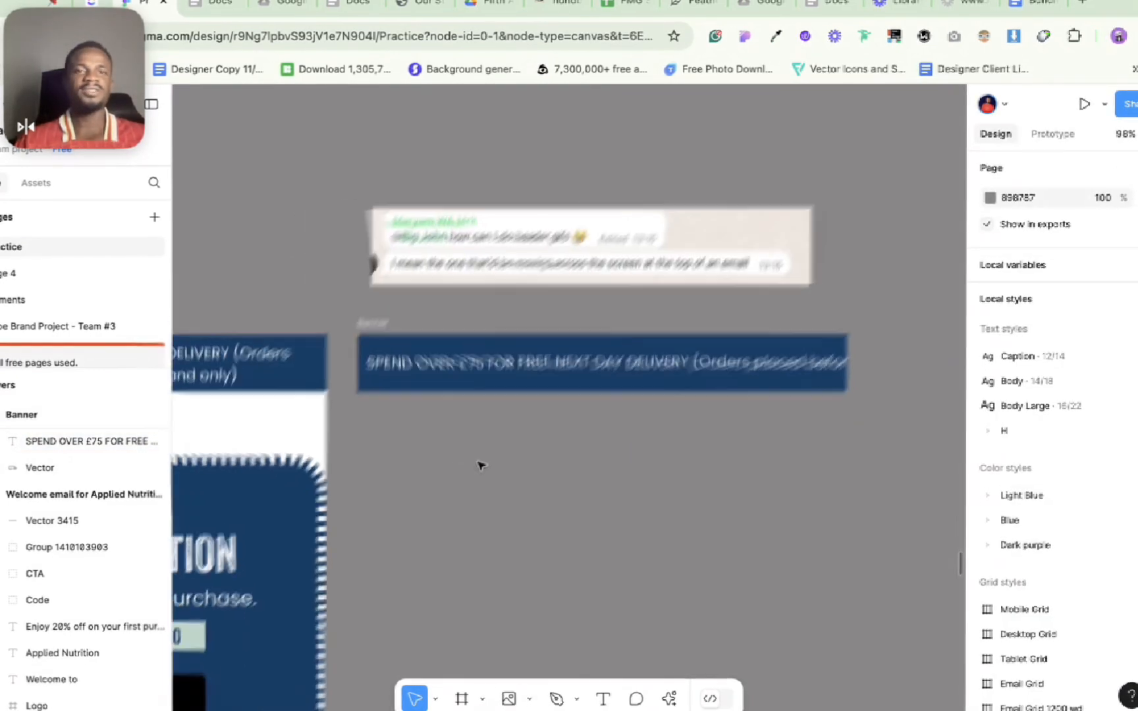
click(459, 377)
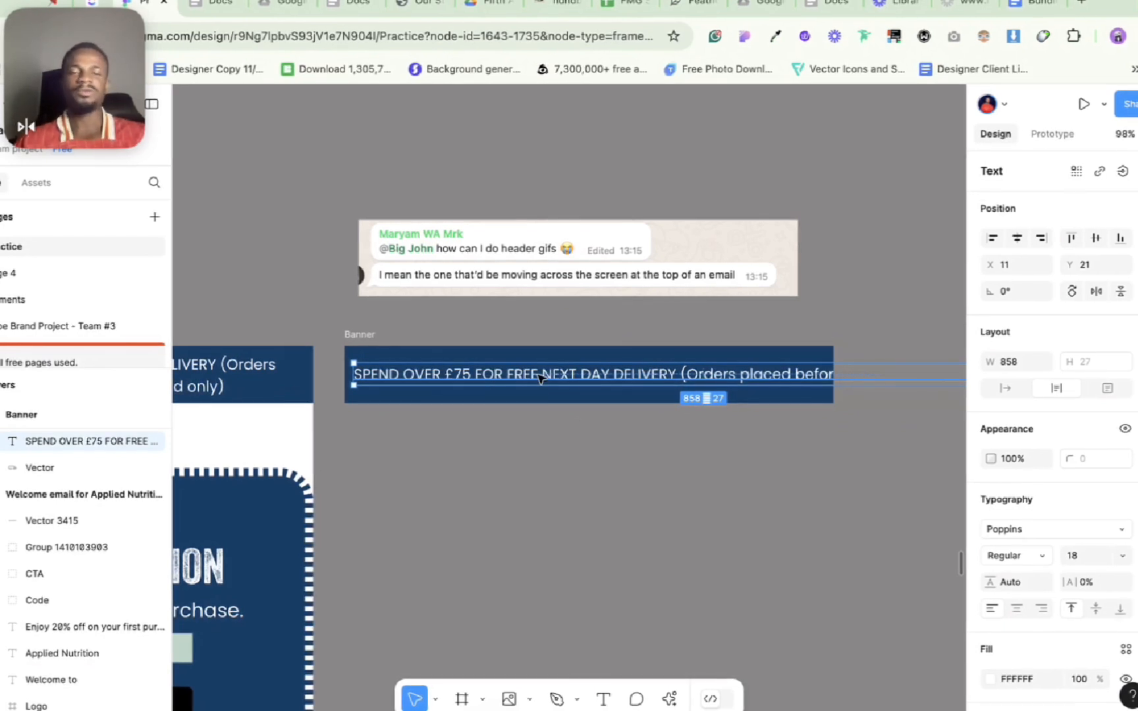
key(shift+a)
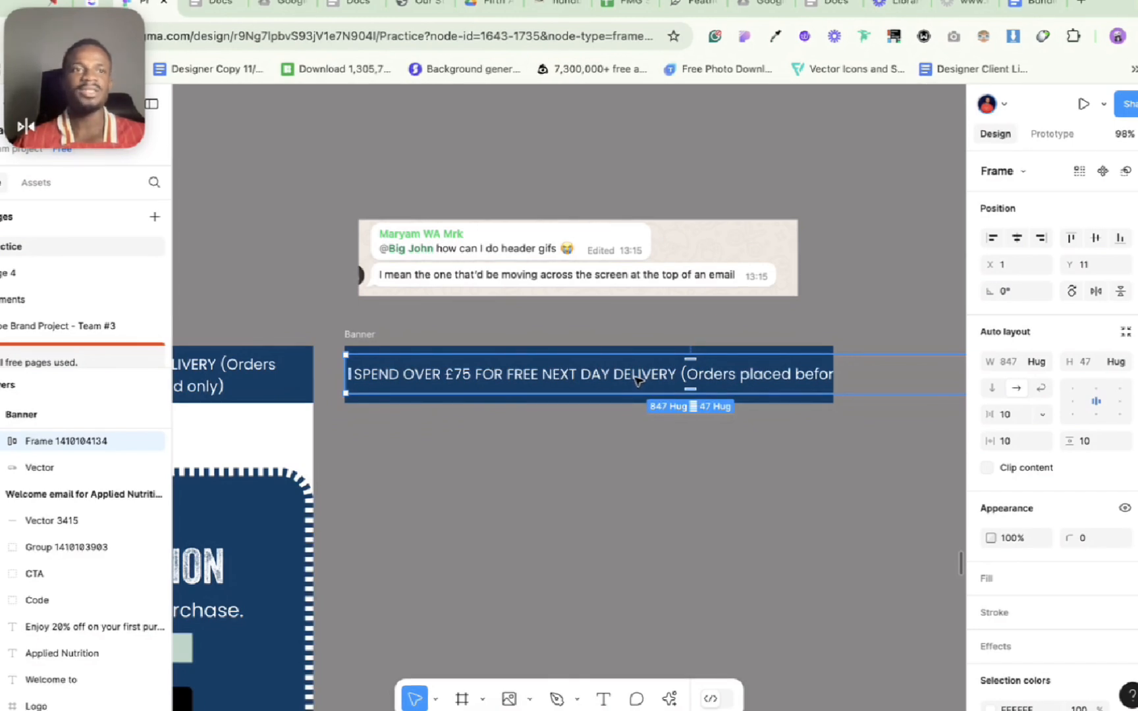
click(610, 452)
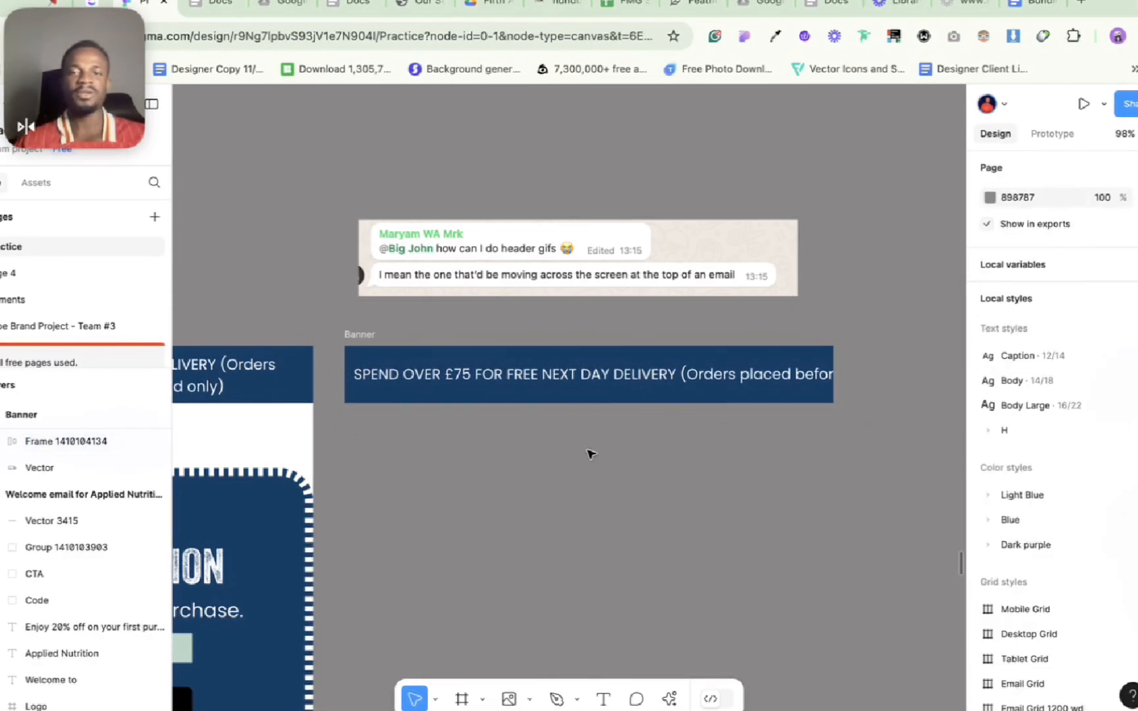
Step: Duplicate the Banner frame containing the one-line delivery text
click(361, 336)
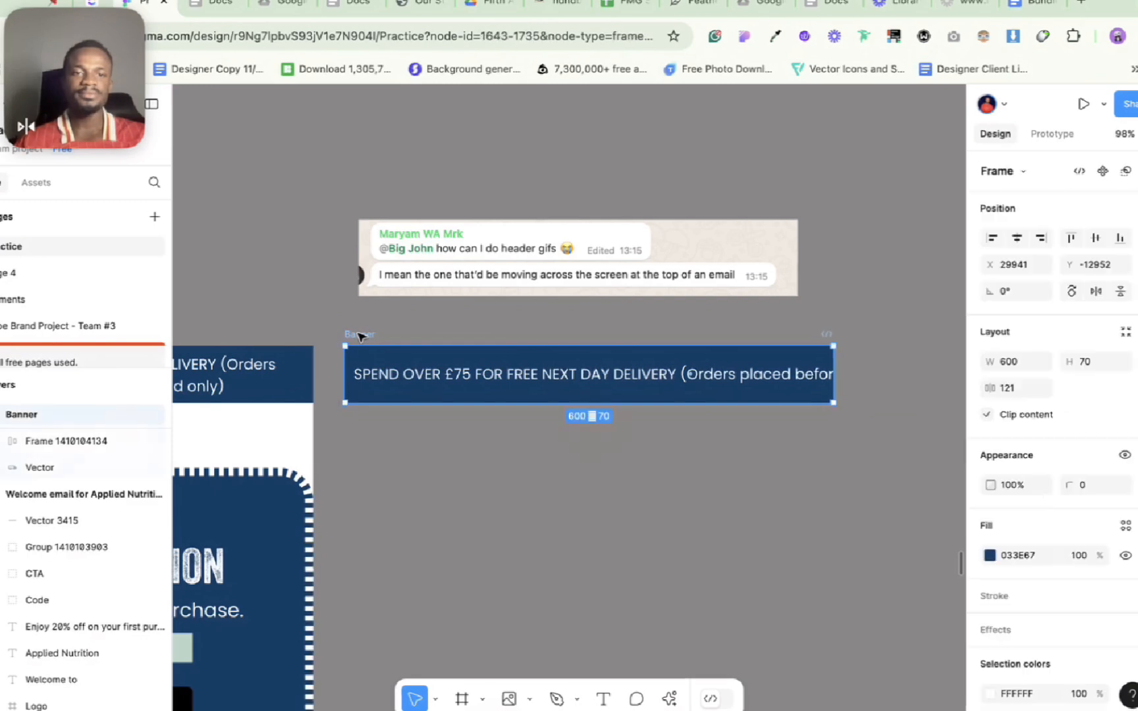
scroll(373, 382, up, 5)
click(373, 380)
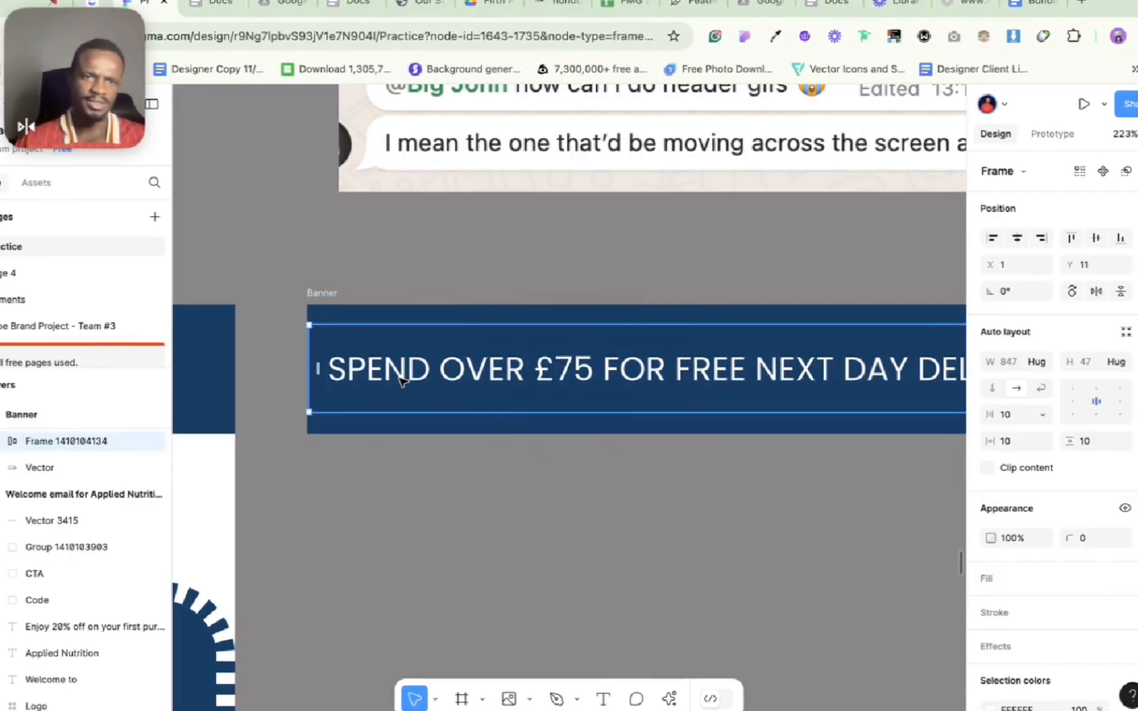
click(317, 286)
click(320, 294)
scroll(320, 295, down, 5)
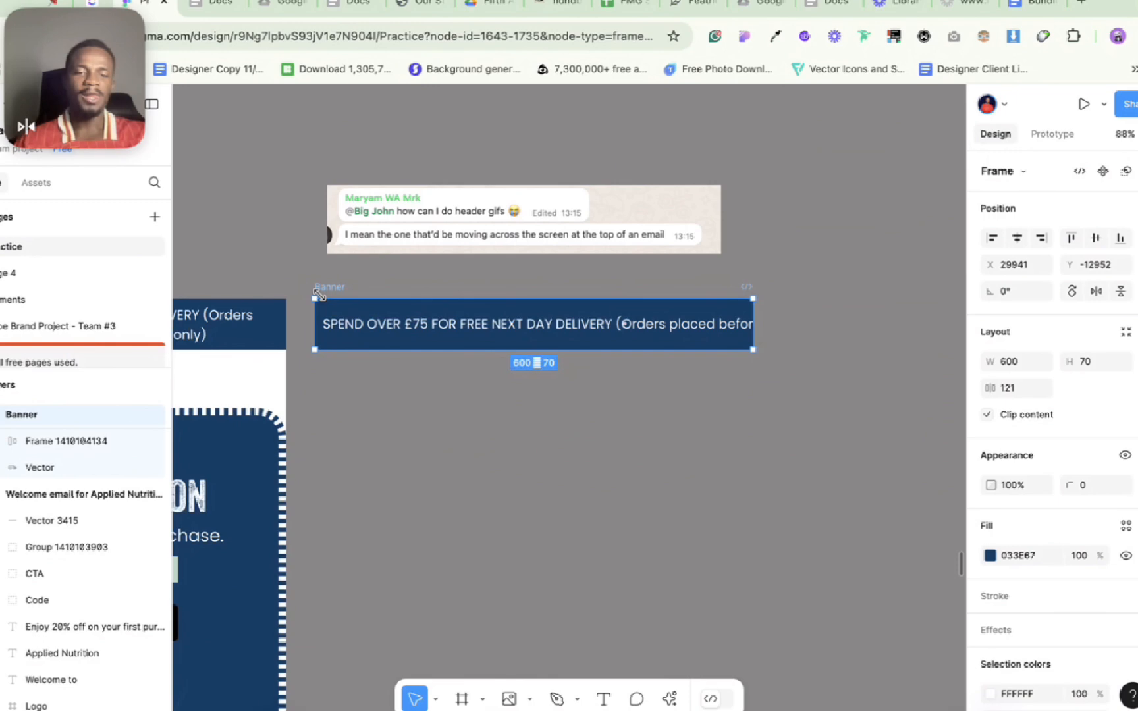
key(super+d)
Step: Shift the text frame in the duplicated banner left to about X -66, so the visible text starts at "OVER"
scroll(322, 297, right, 1)
click(458, 313)
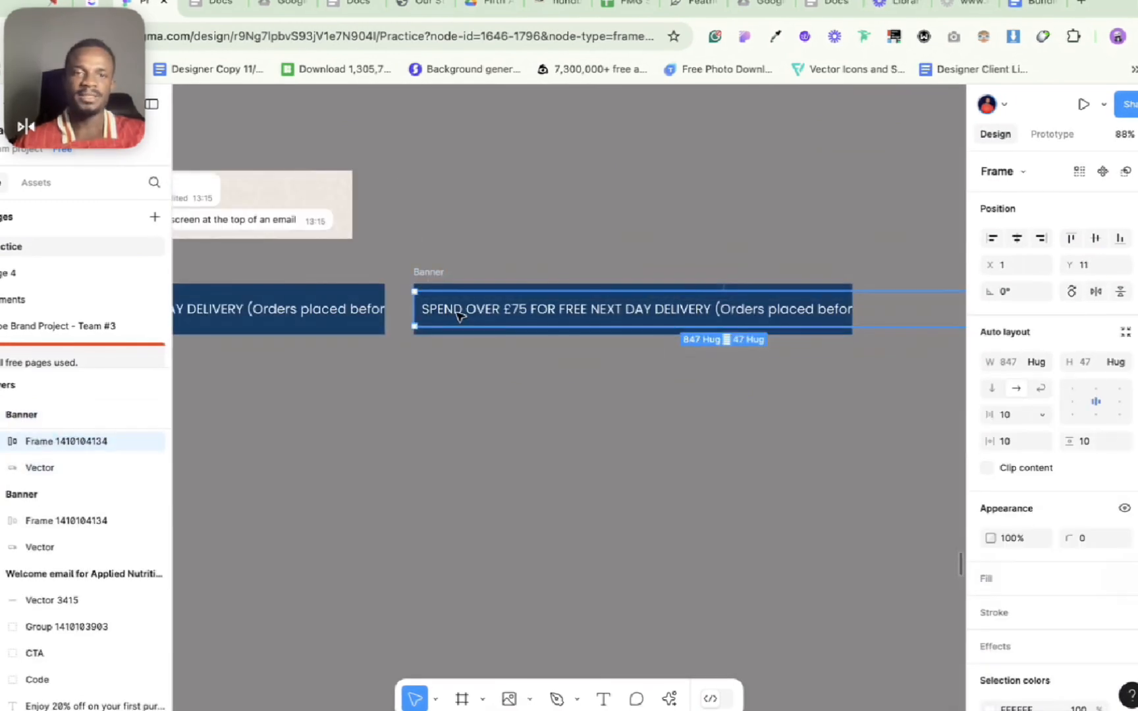
scroll(457, 315, up, 4)
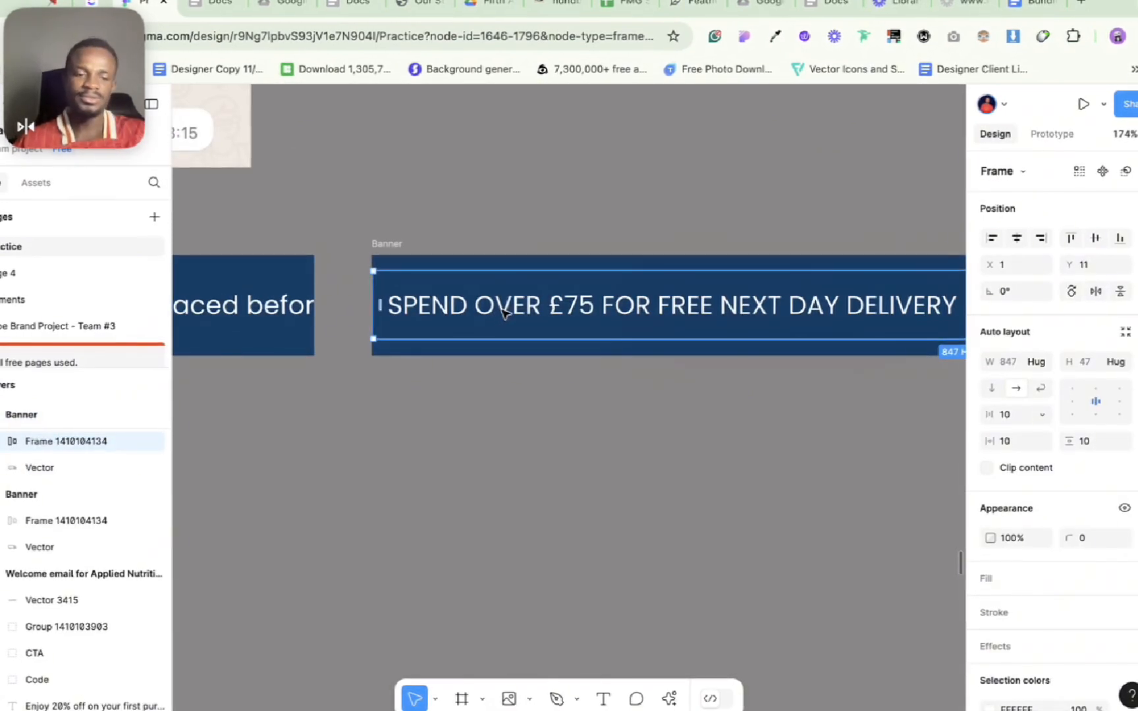
drag(502, 314, 408, 310)
Step: Duplicate the second banner and shift the copy's text frame left to about X -118, so the visible text starts at "£75"
click(387, 245)
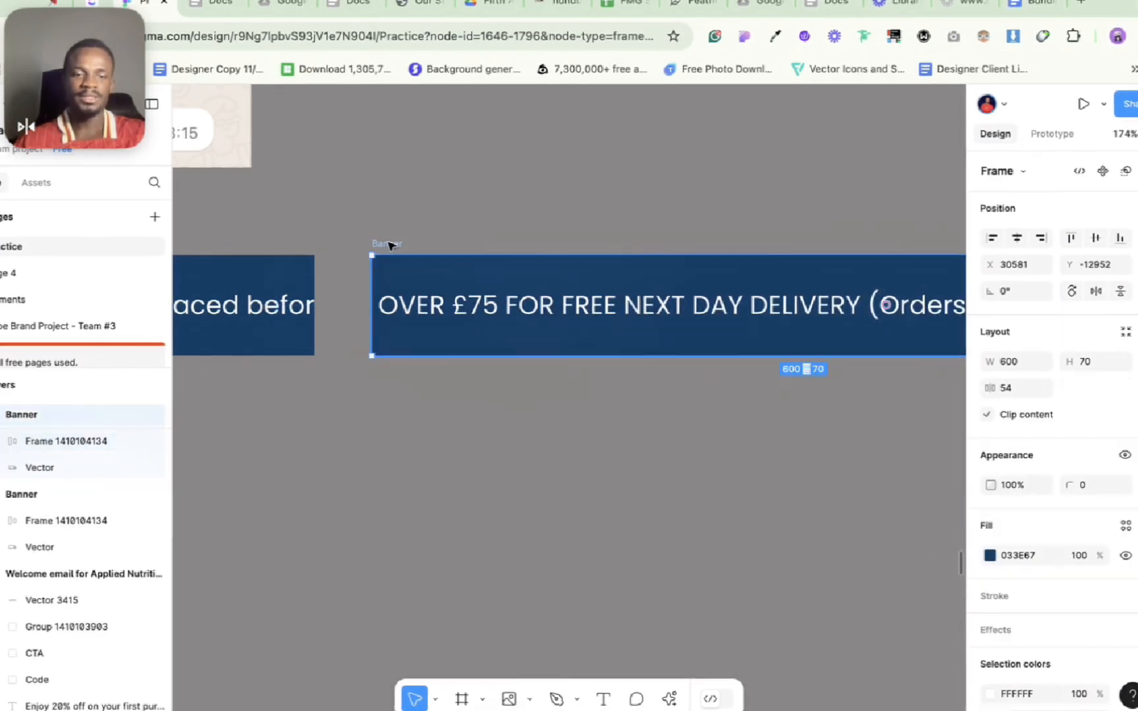
key(shift+2)
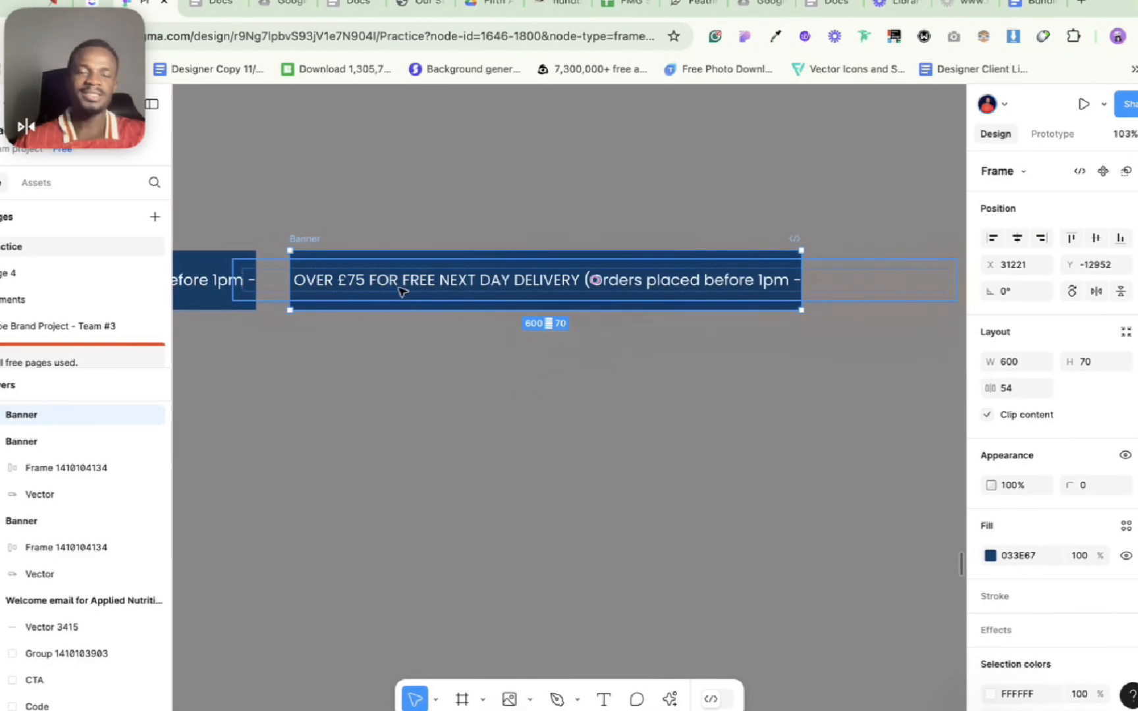
click(356, 280)
scroll(356, 276, up, 5)
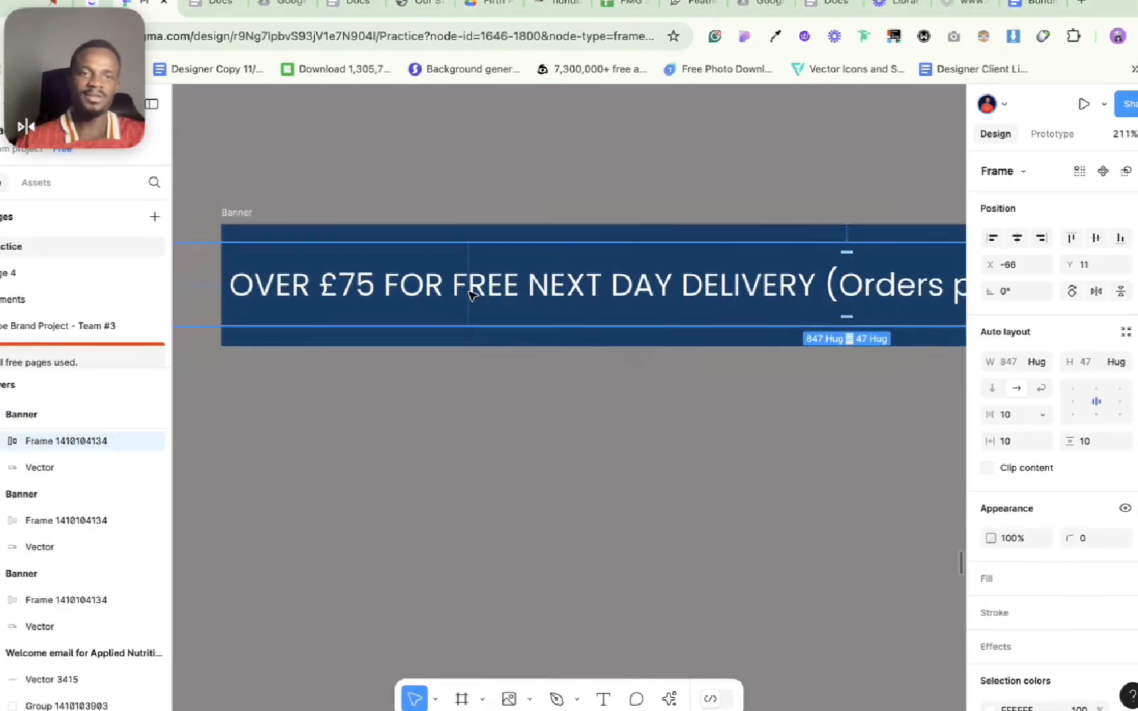
drag(470, 294, 381, 308)
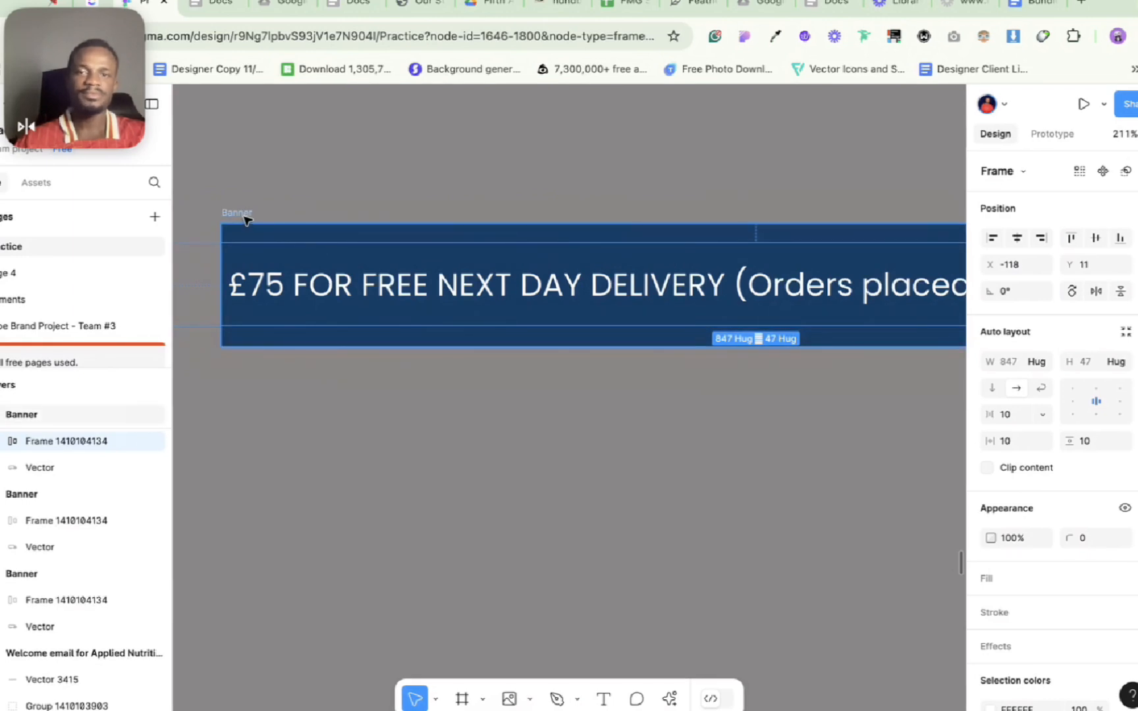
scroll(441, 329, down, 5)
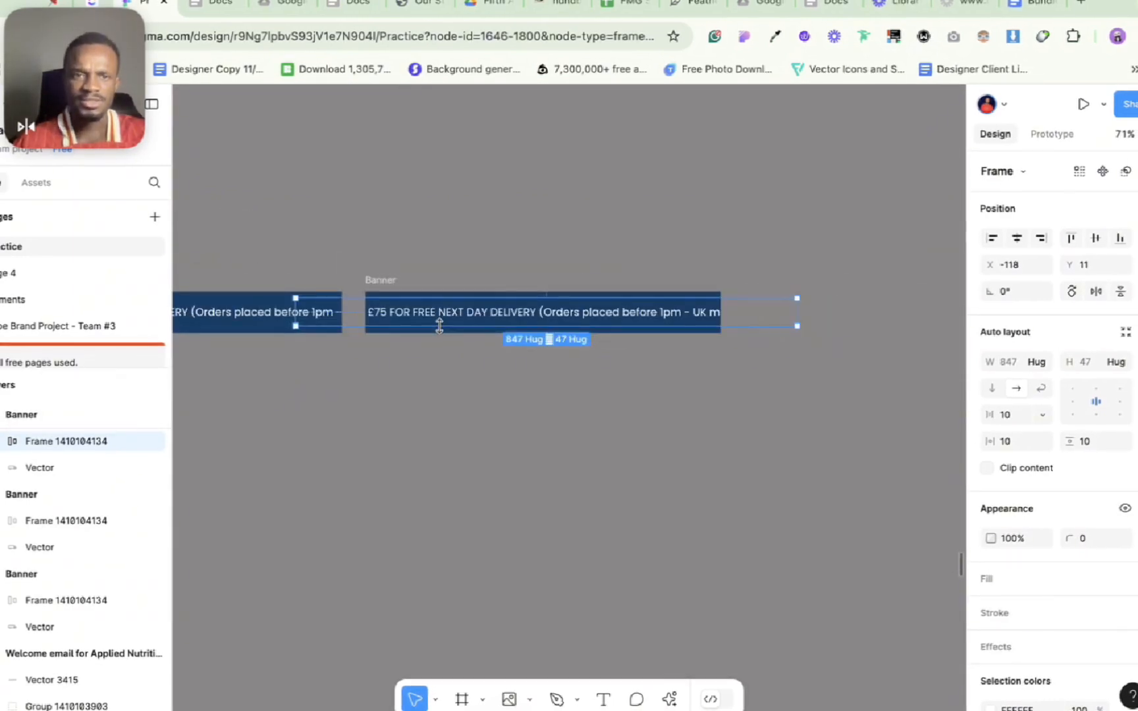
Step: Duplicate the third banner and shift the copy's text frame left to about X -158, so the visible text starts at "FOR"
click(382, 280)
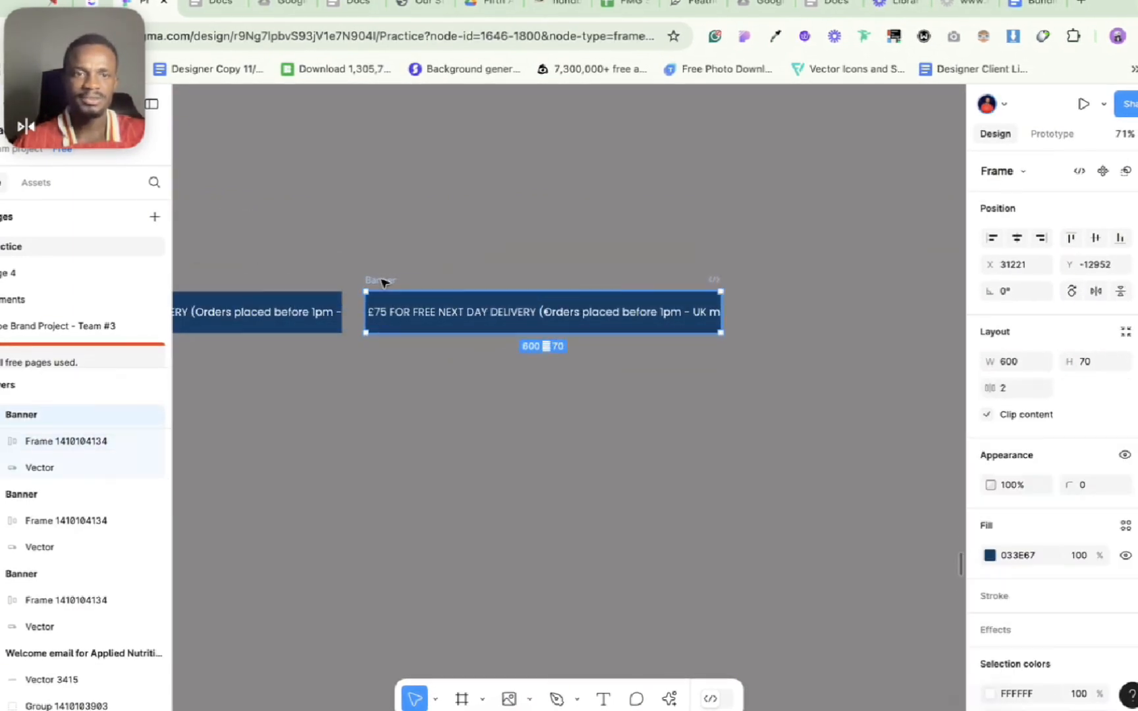
key(ctrl+d)
scroll(625, 317, up, 6)
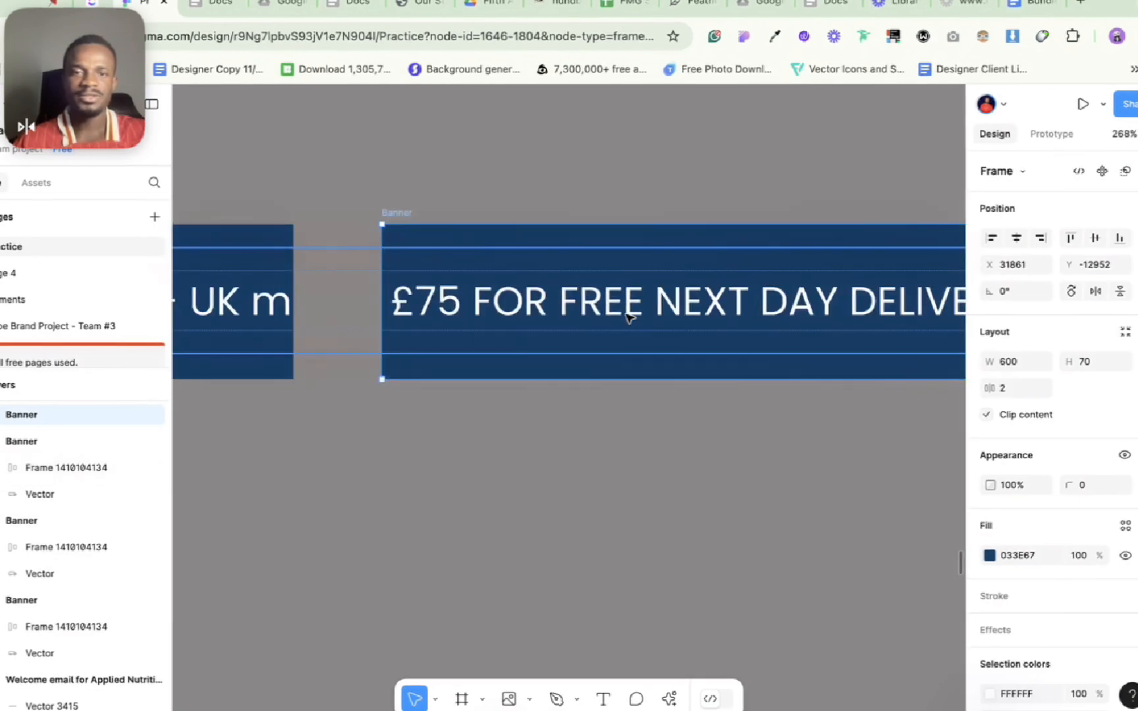
drag(685, 301, 551, 326)
key(ctrl+z)
click(546, 320)
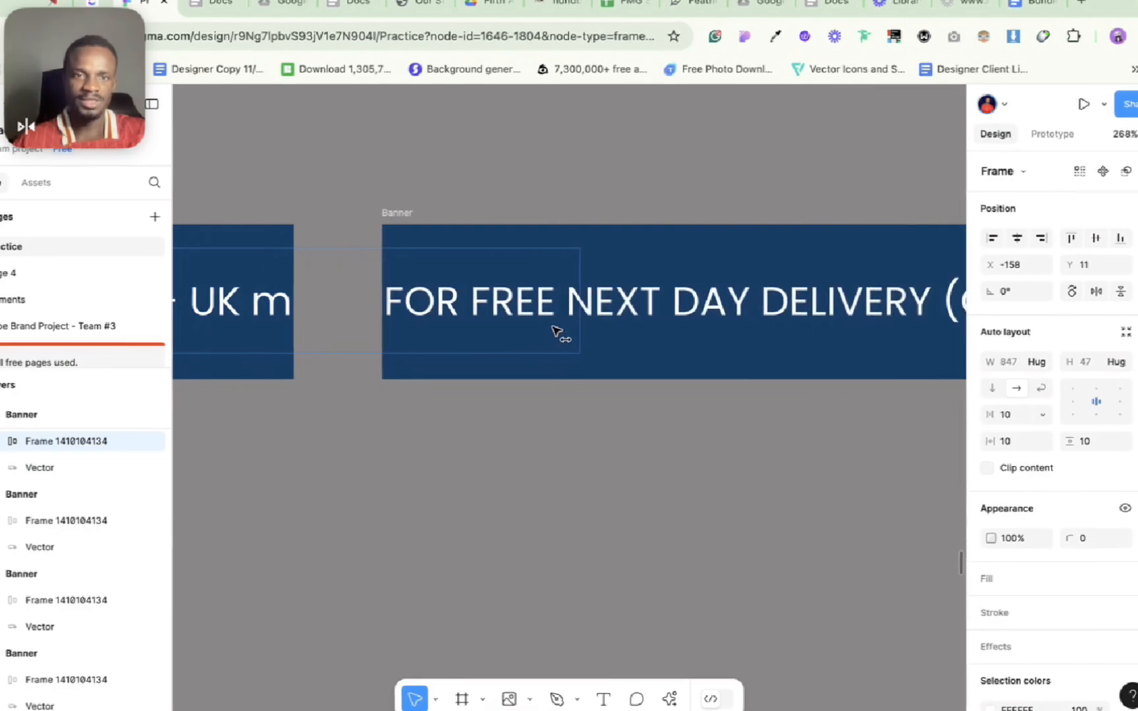
Step: Duplicate the fourth banner and shift the copy's text frame left to about X -196, so the visible text starts at "FREE"
click(410, 212)
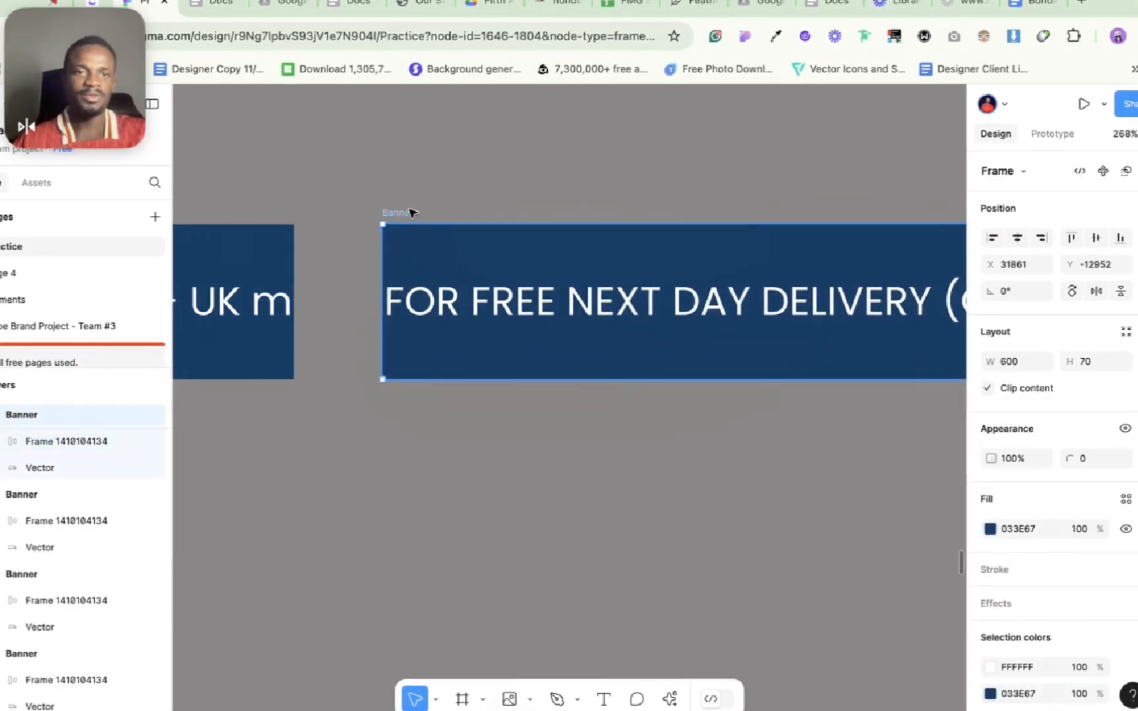
key(ctrl+d)
scroll(411, 214, down, 5)
scroll(415, 244, up, 6)
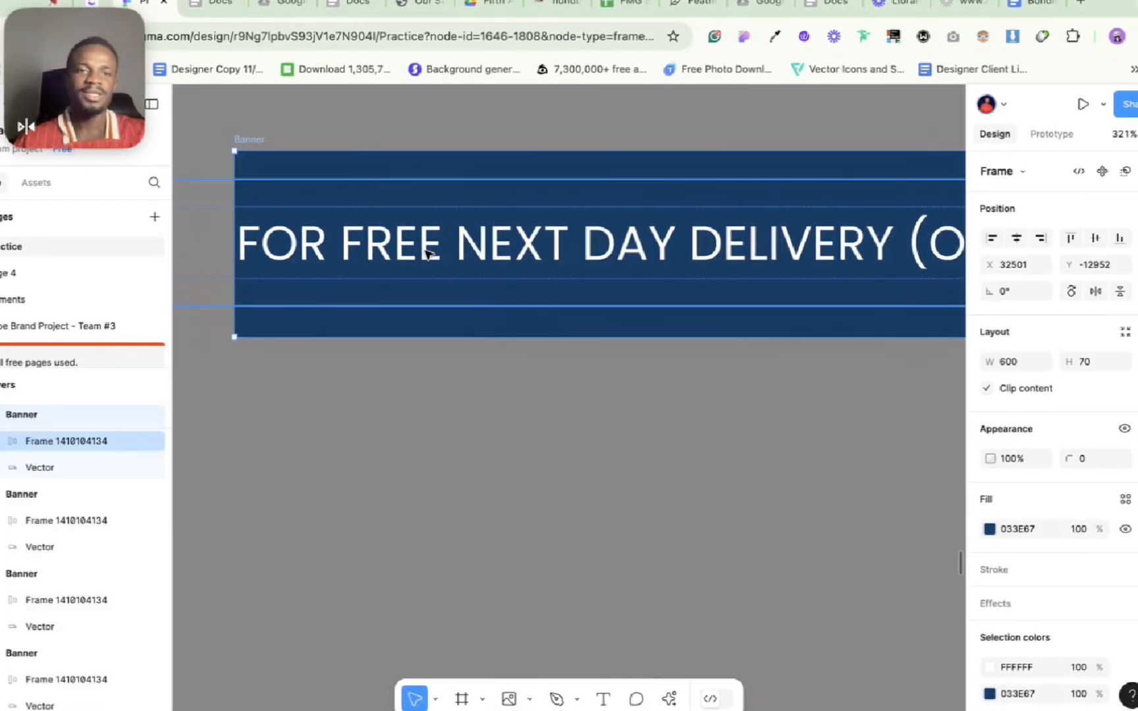
click(429, 255)
drag(515, 253, 404, 263)
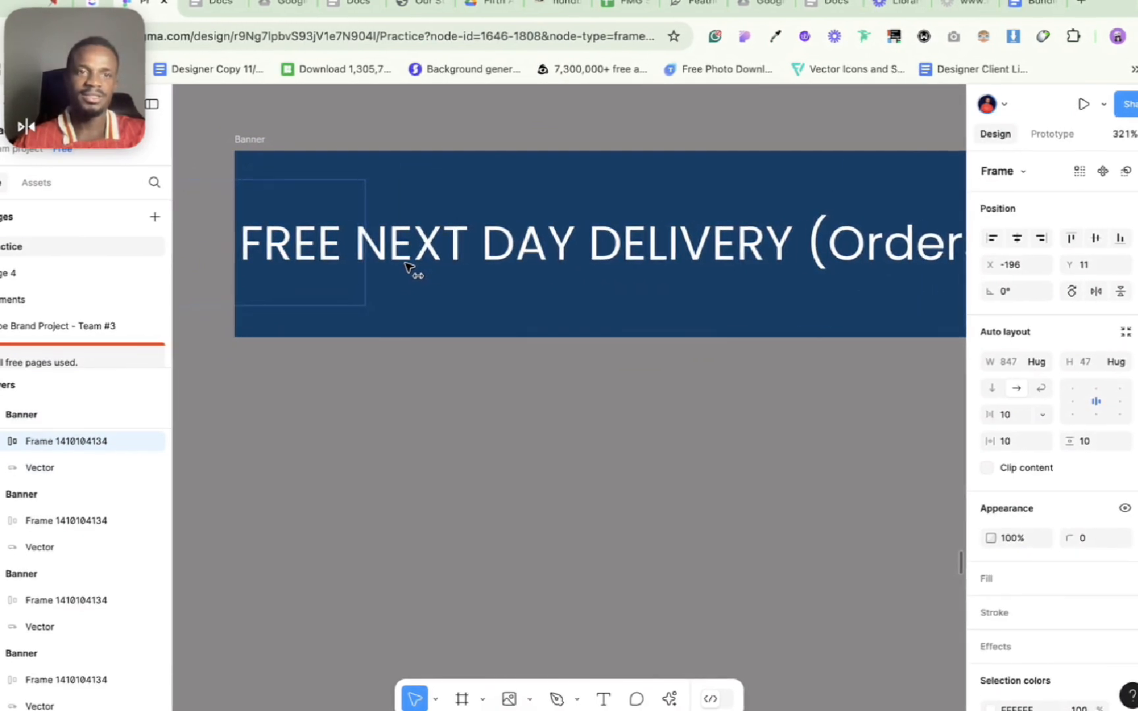
scroll(290, 511, down, 3)
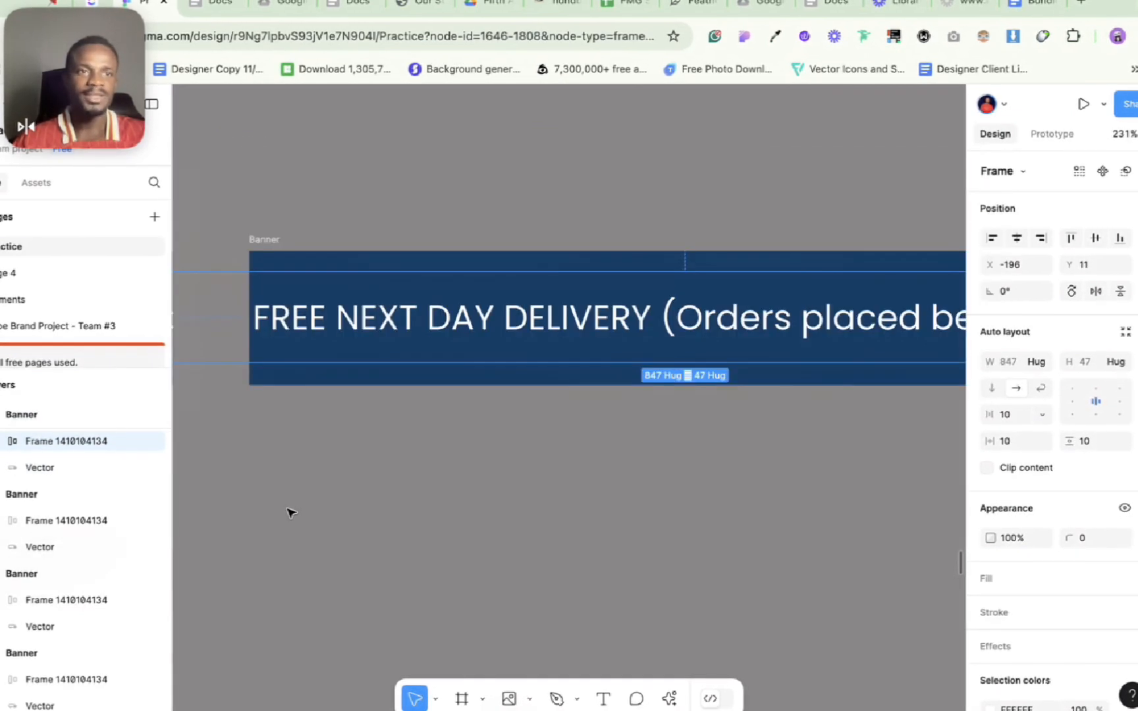
scroll(290, 512, down, 5)
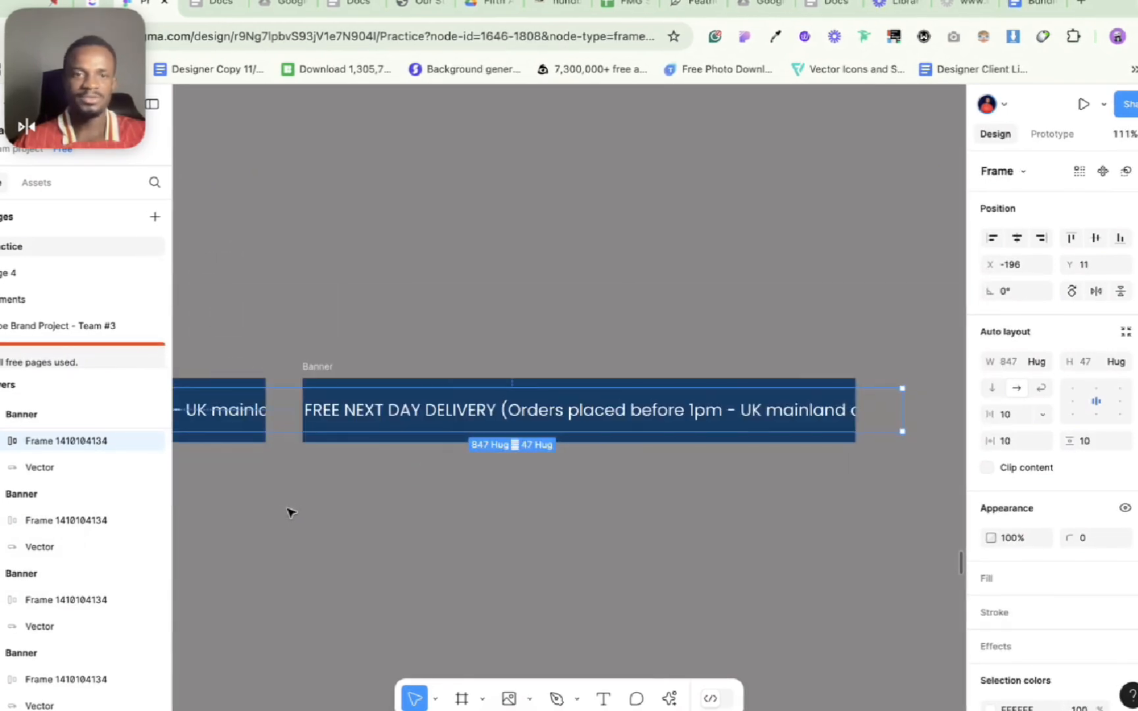
click(327, 350)
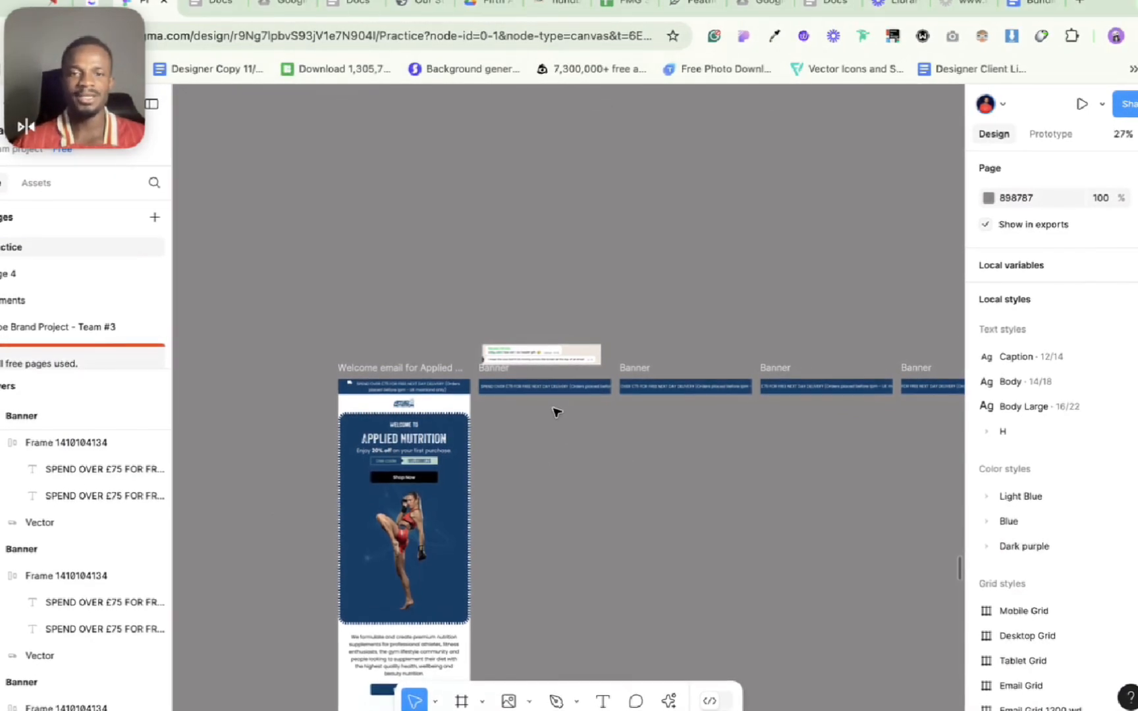
Step: Review the full row of banner frames to check how the delivery text progresses from one frame to the following one
scroll(556, 409, up, 5)
scroll(558, 411, down, 5)
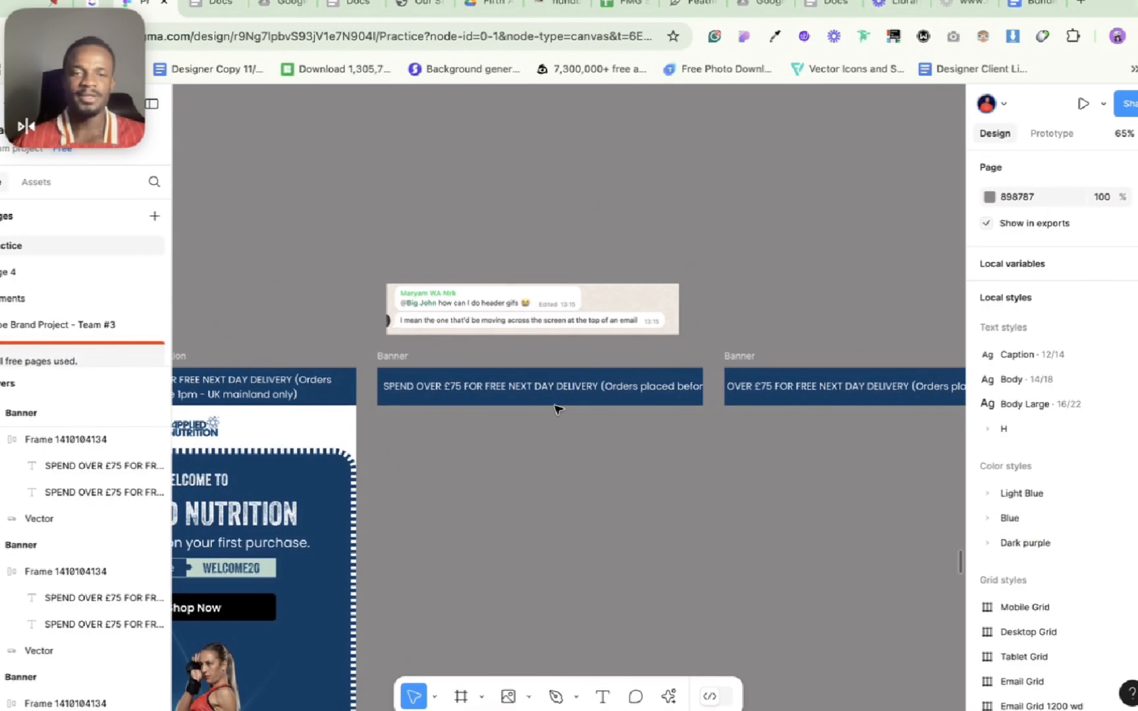
scroll(557, 408, up, 3)
scroll(538, 410, right, 3)
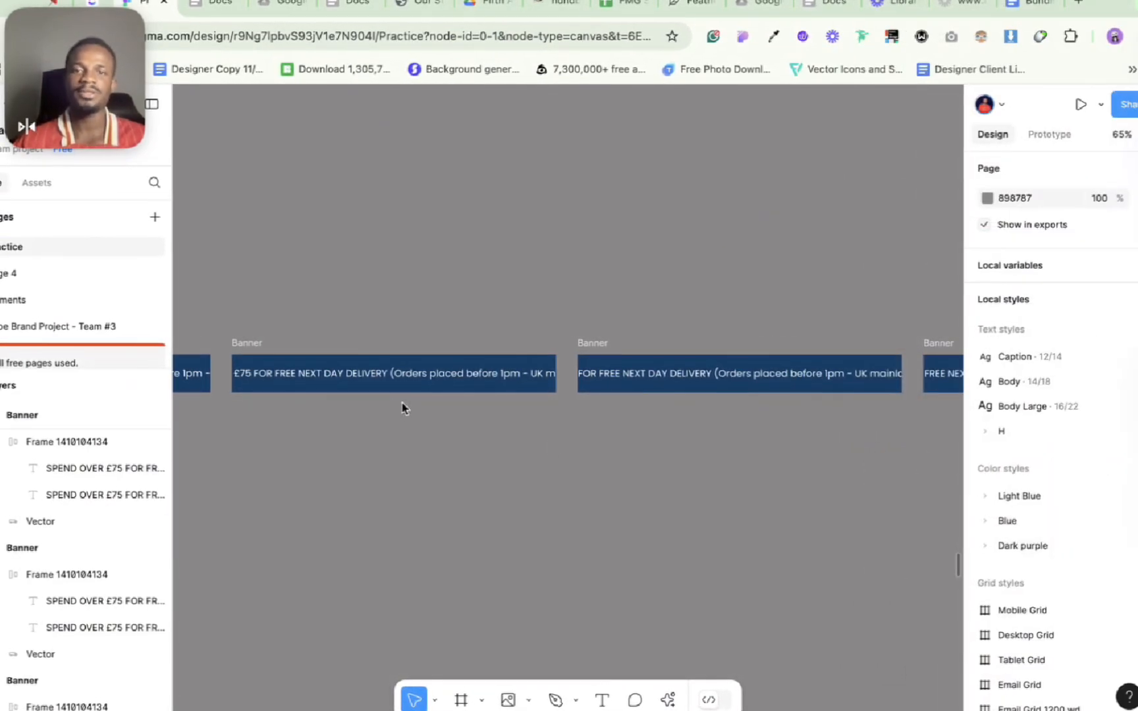
scroll(569, 453, right, 14)
scroll(577, 451, right, 20)
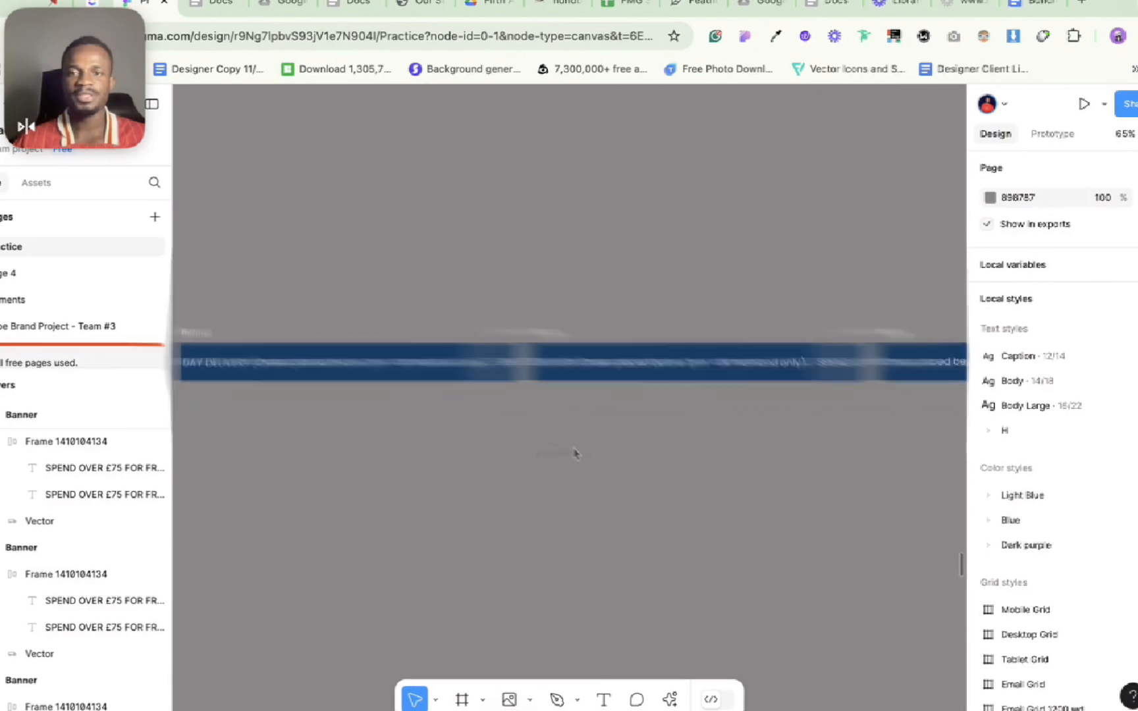
scroll(574, 453, right, 20)
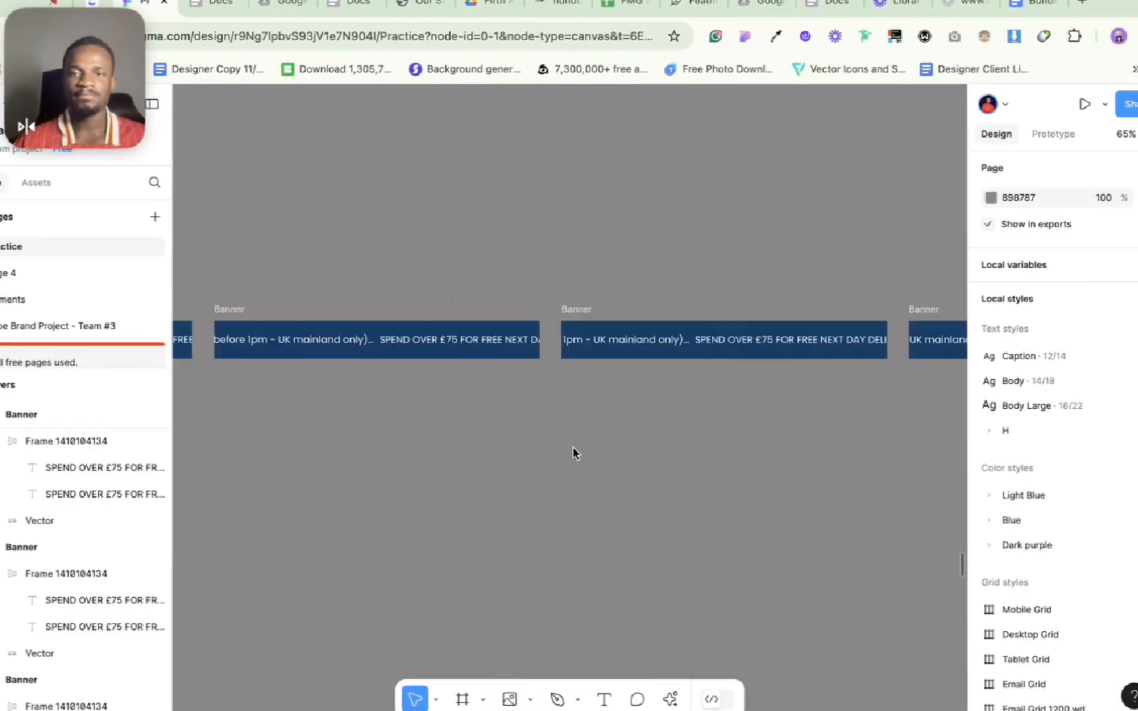
scroll(574, 453, right, 20)
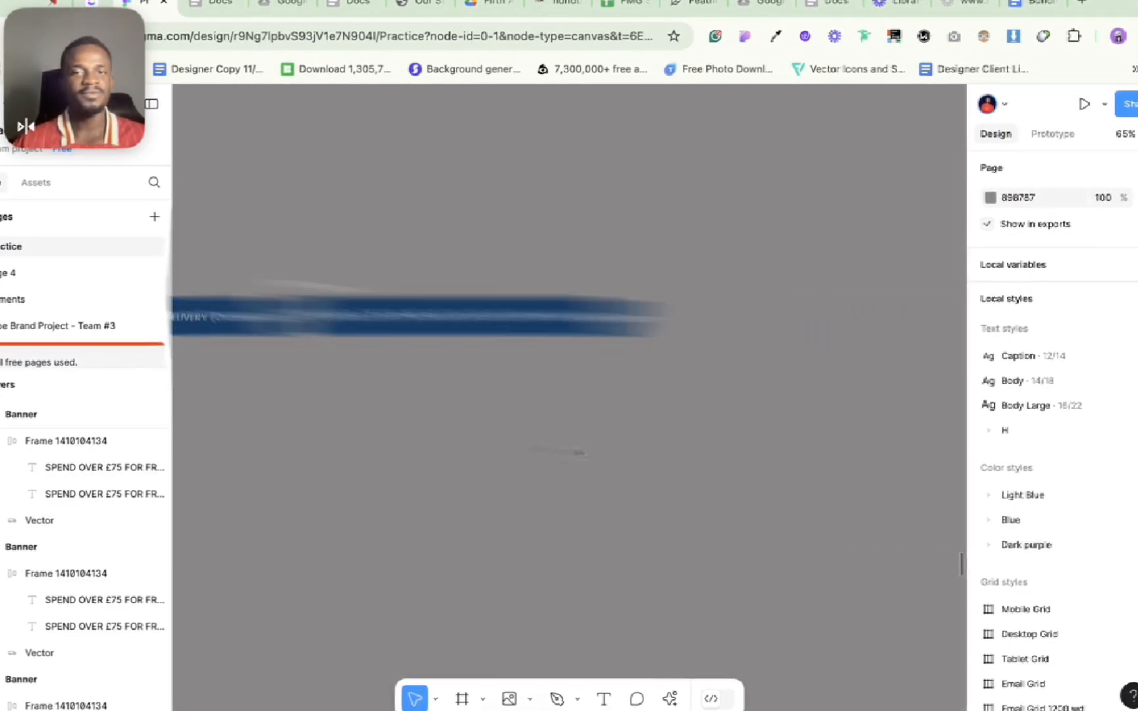
scroll(580, 451, right, 10)
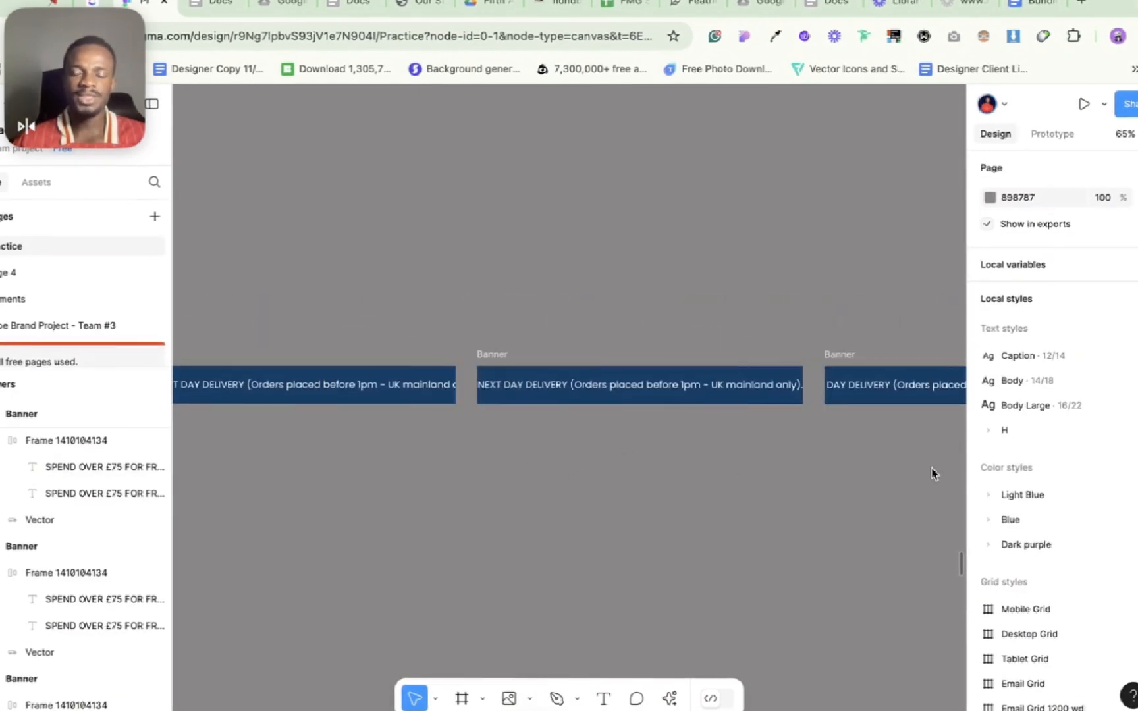
scroll(625, 494, right, 15)
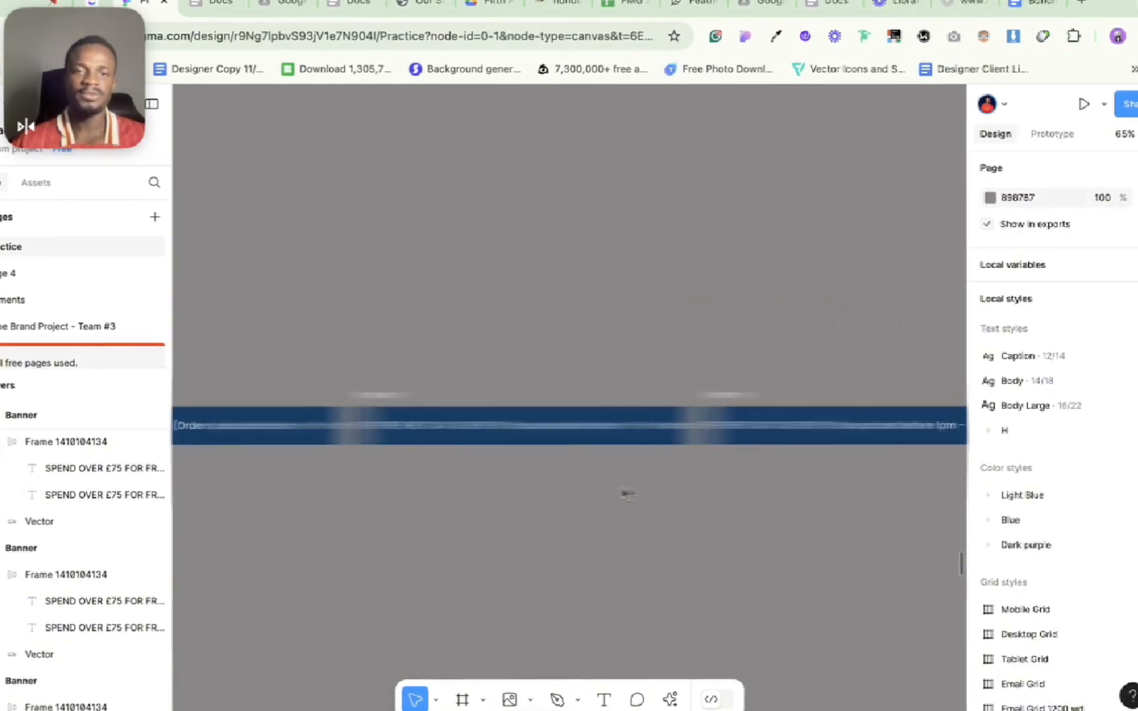
scroll(624, 494, right, 10)
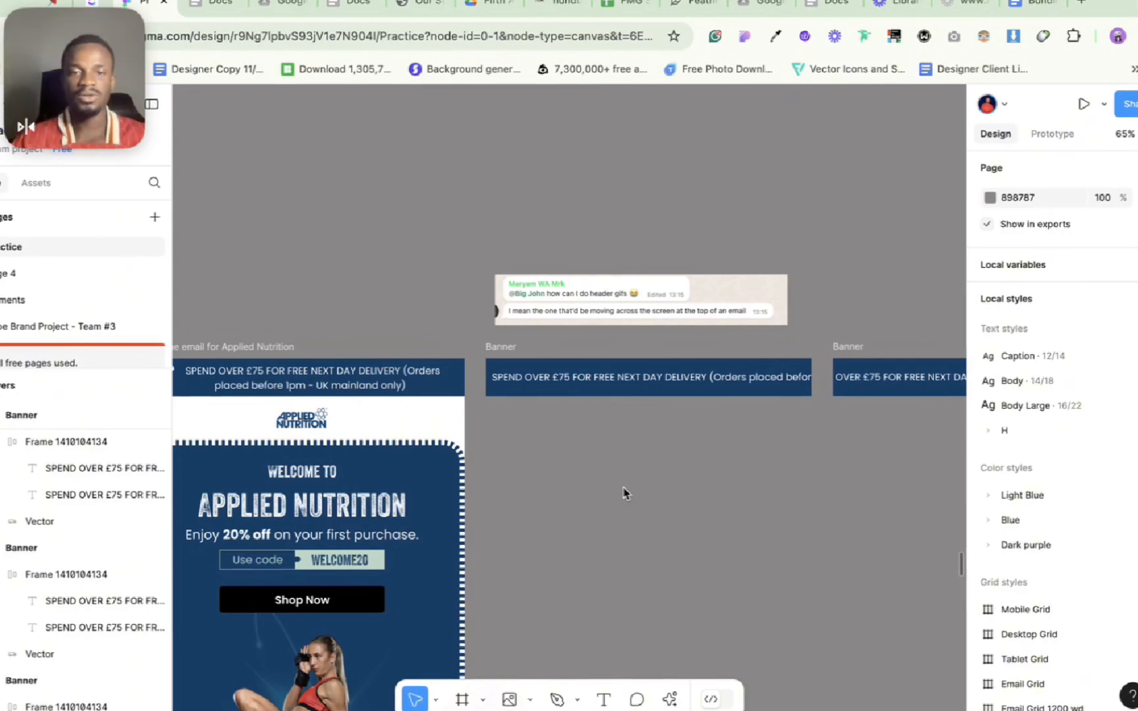
Step: Search the available actions for a GIF plugin and try to run GiffyCanvas
key(ctrl+k)
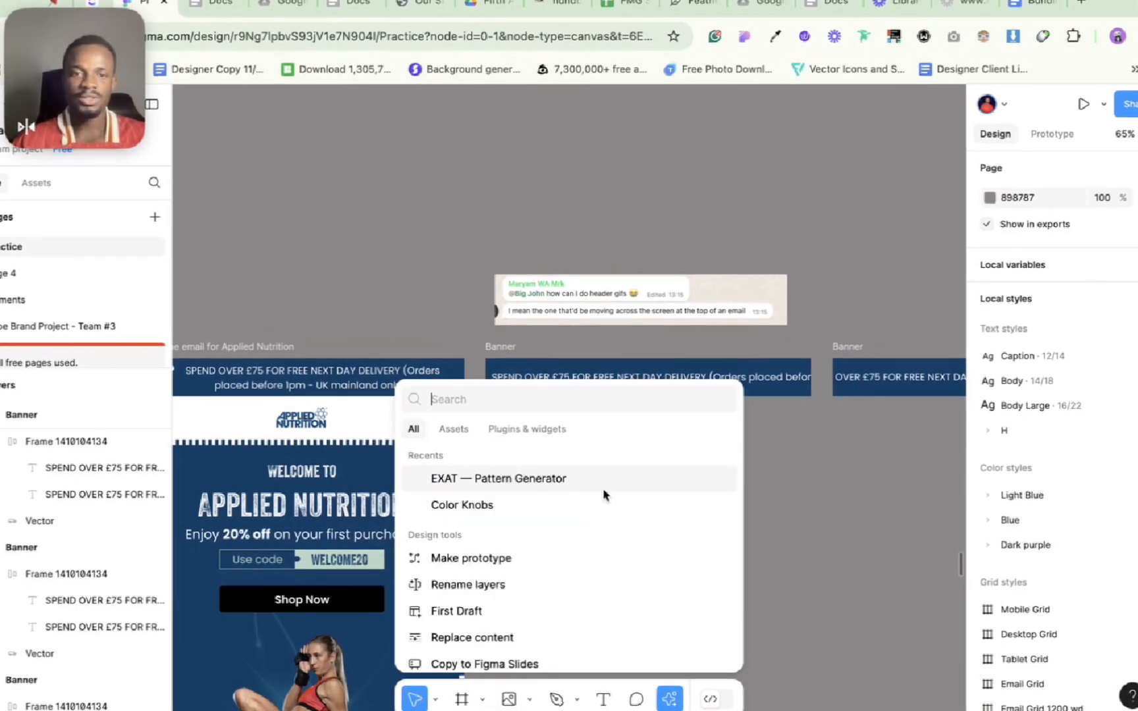
text(gifyy)
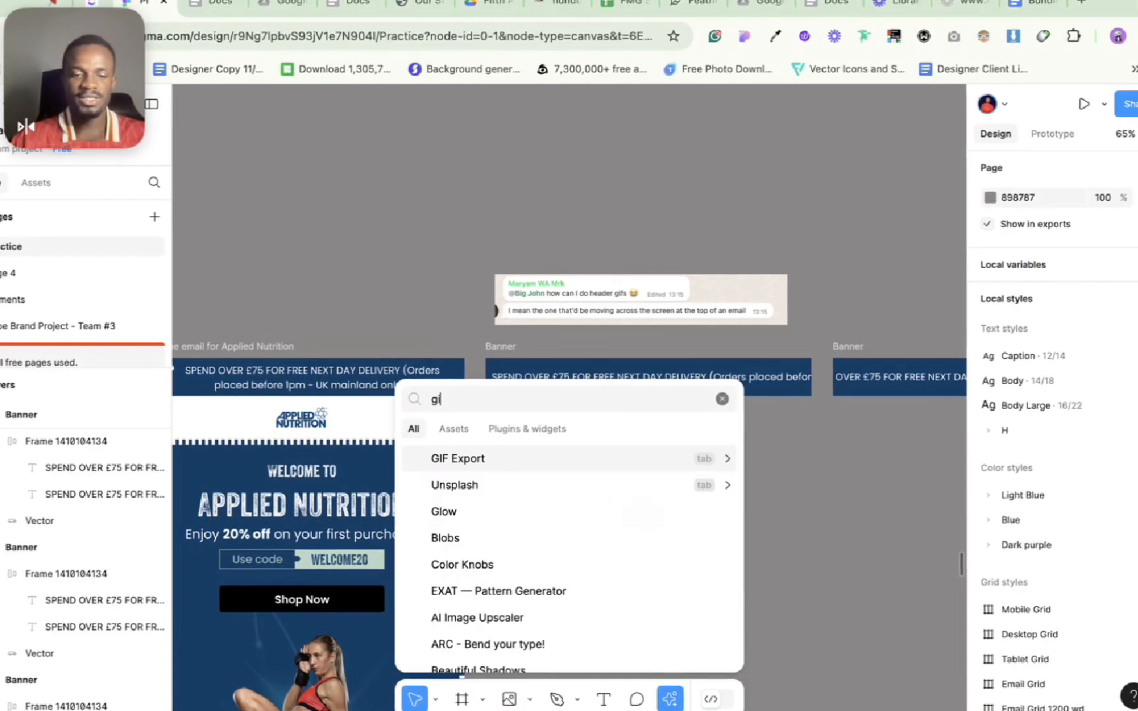
key(BackSpace)
key(BackSpace)
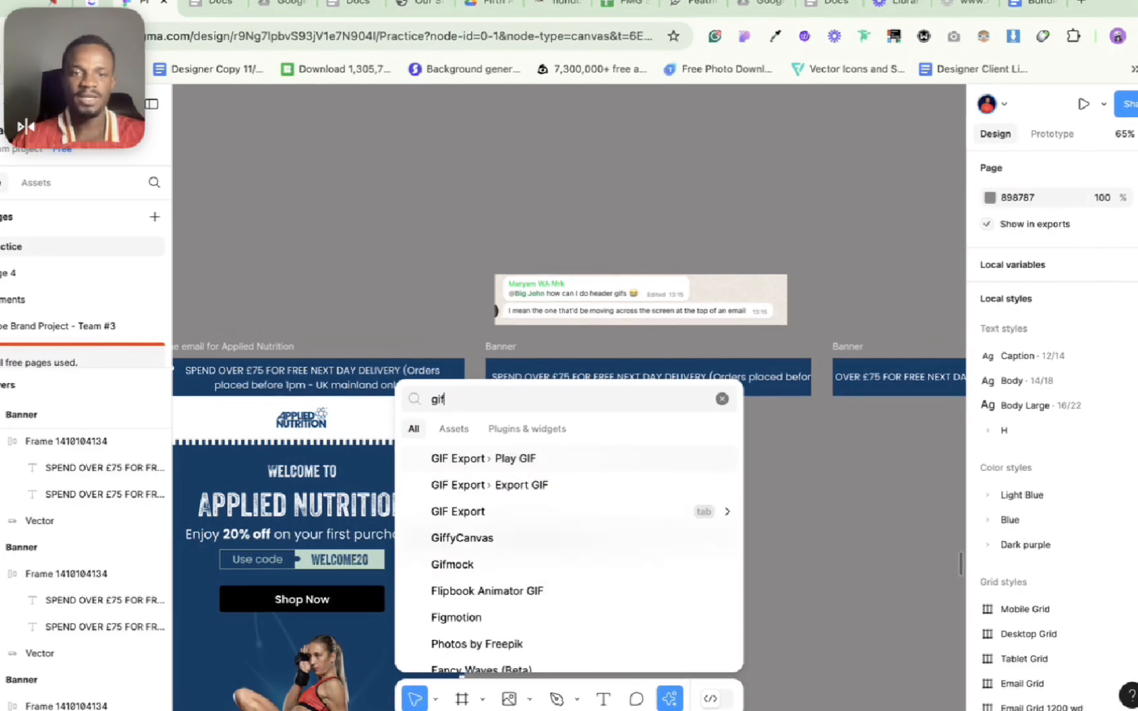
text(f)
key(Escape)
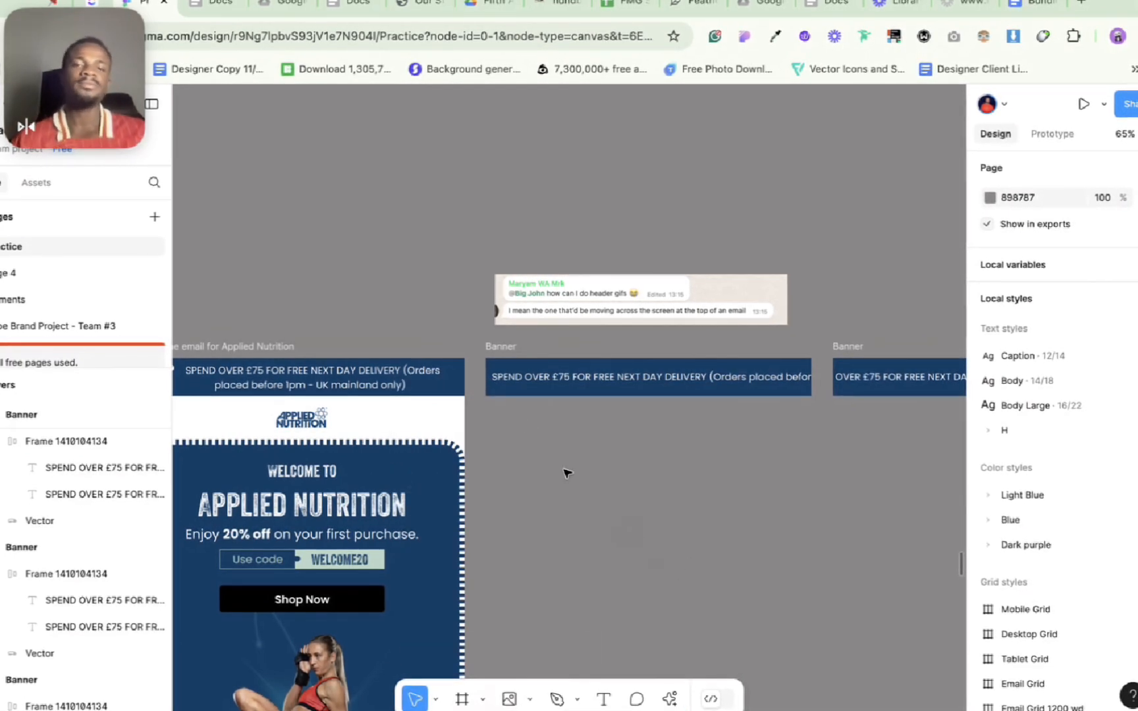
Step: Select all the Banner frames together, from the first "SPEND OVER £75" frame to the last one in the row
click(507, 354)
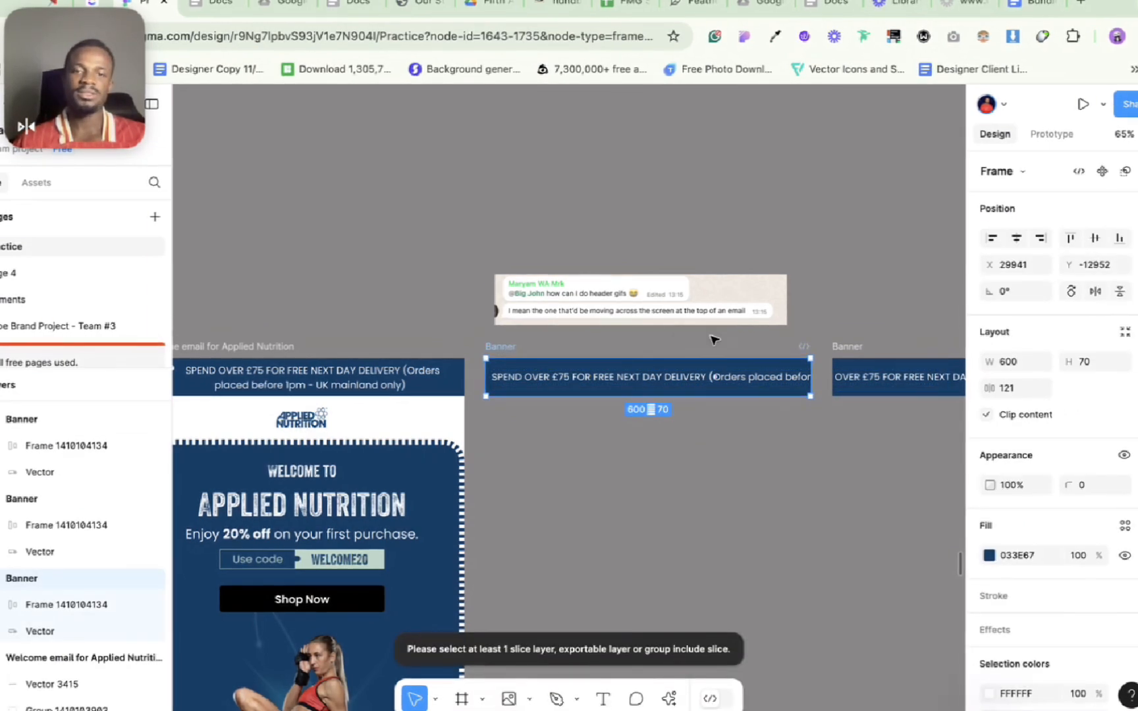
shift+click(840, 352)
scroll(843, 356, right, 10)
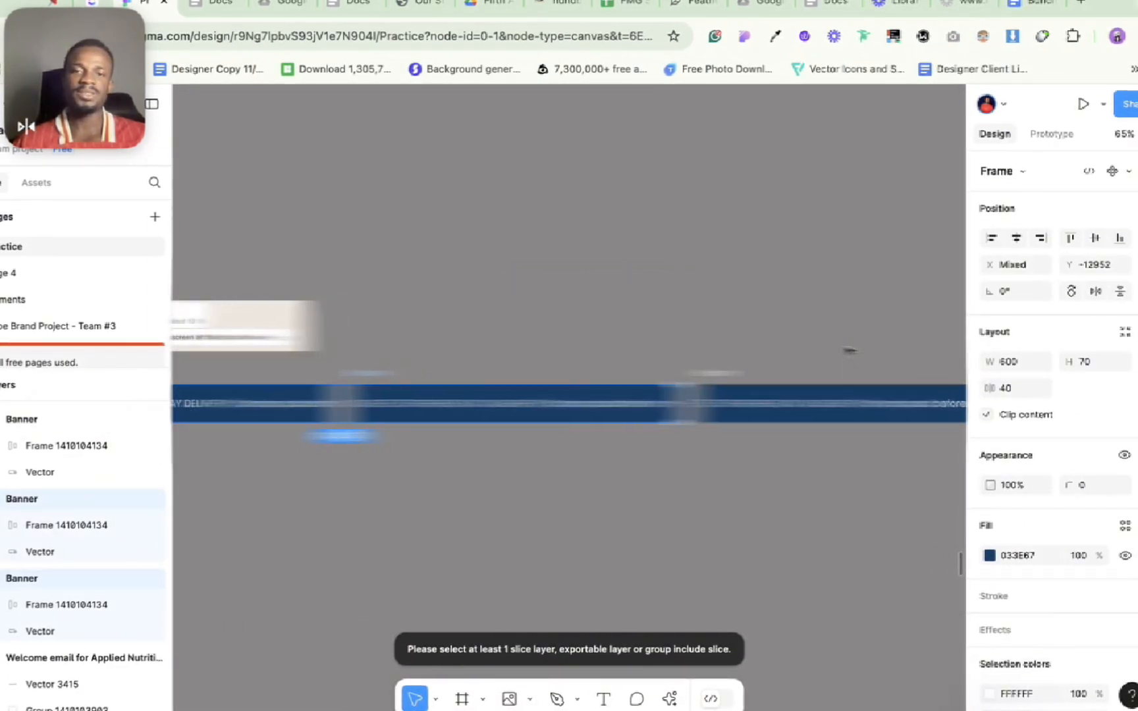
scroll(670, 376, right, 8)
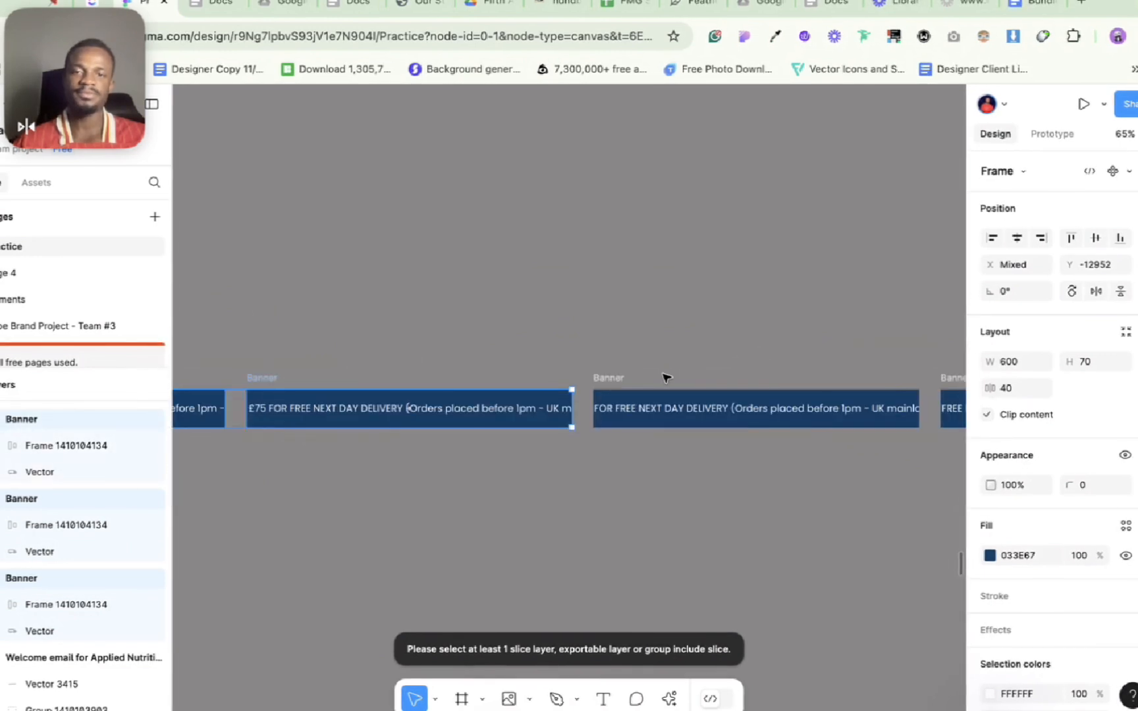
shift+click(620, 379)
scroll(621, 380, right, 5)
scroll(609, 378, right, 5)
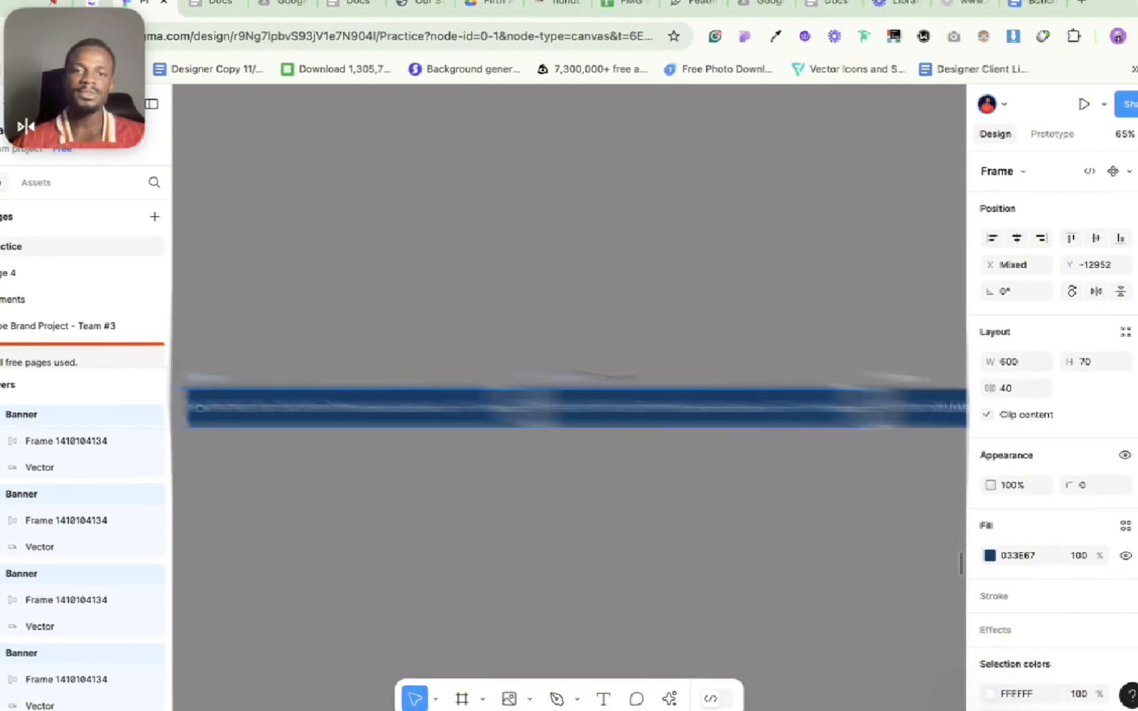
shift+click(688, 384)
scroll(688, 385, right, 5)
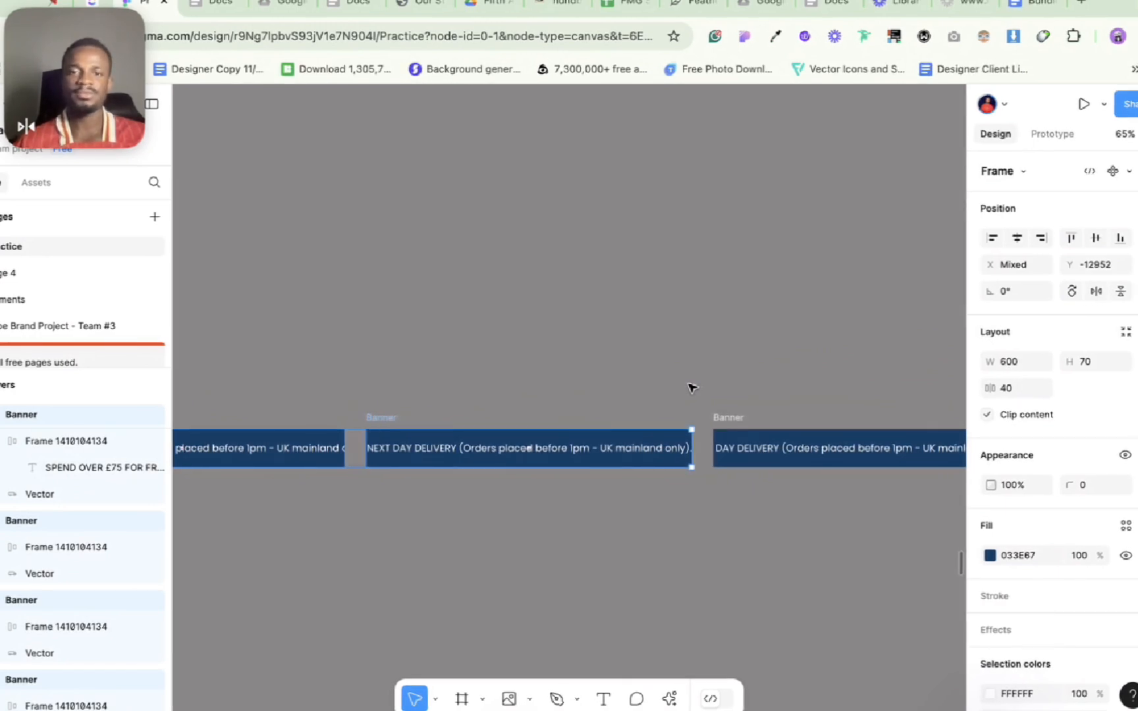
scroll(691, 387, right, 5)
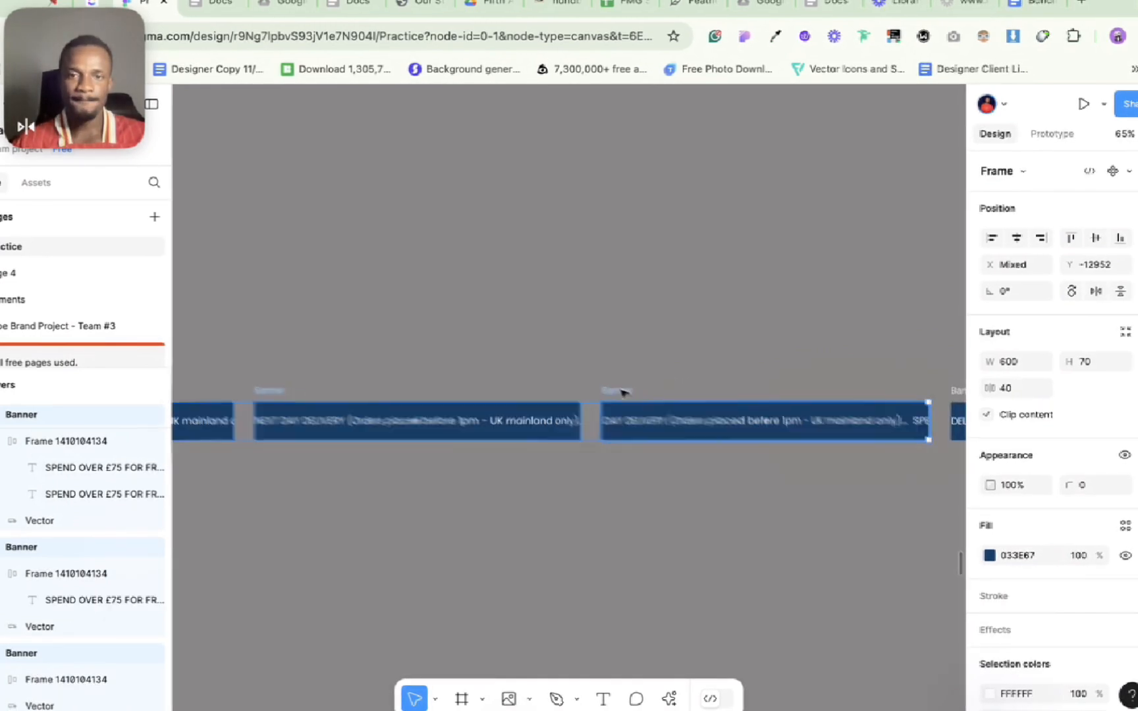
scroll(628, 394, right, 5)
scroll(582, 380, right, 10)
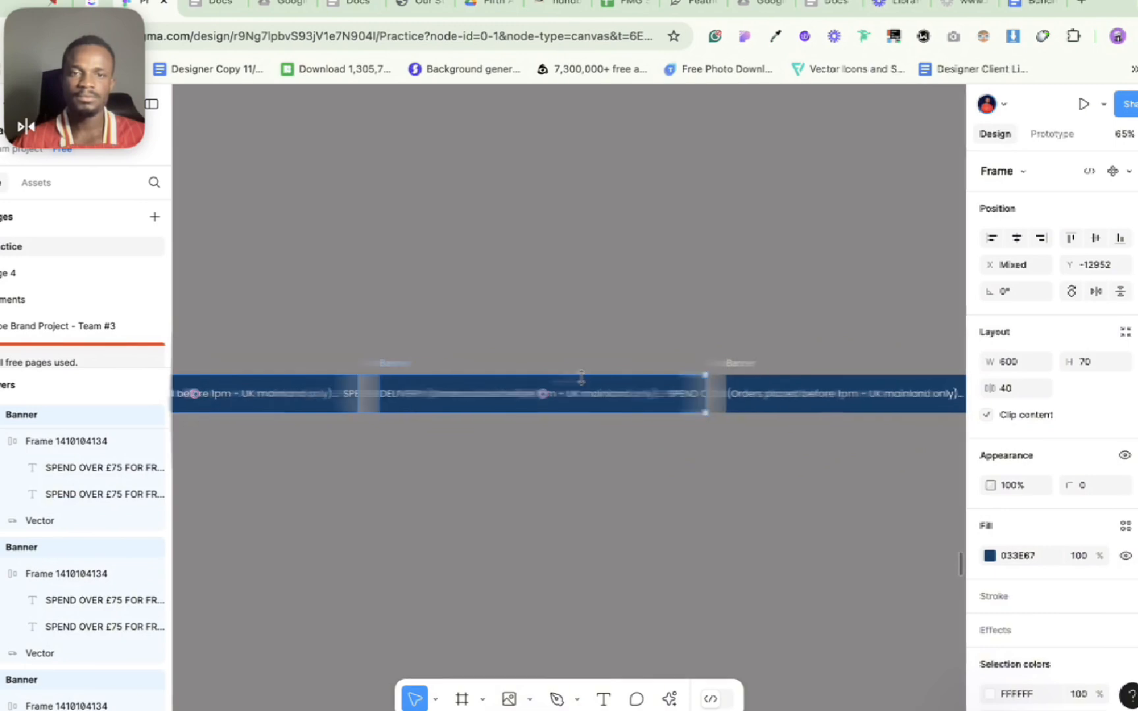
scroll(681, 364, right, 5)
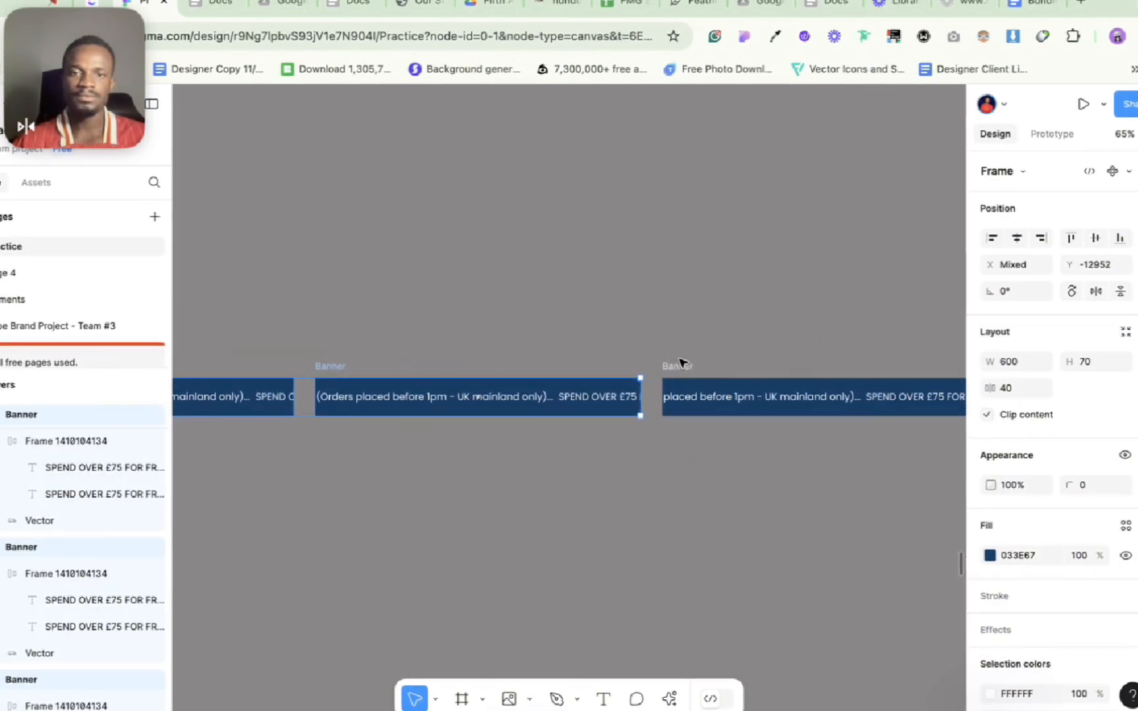
scroll(681, 368, right, 5)
scroll(659, 364, right, 3)
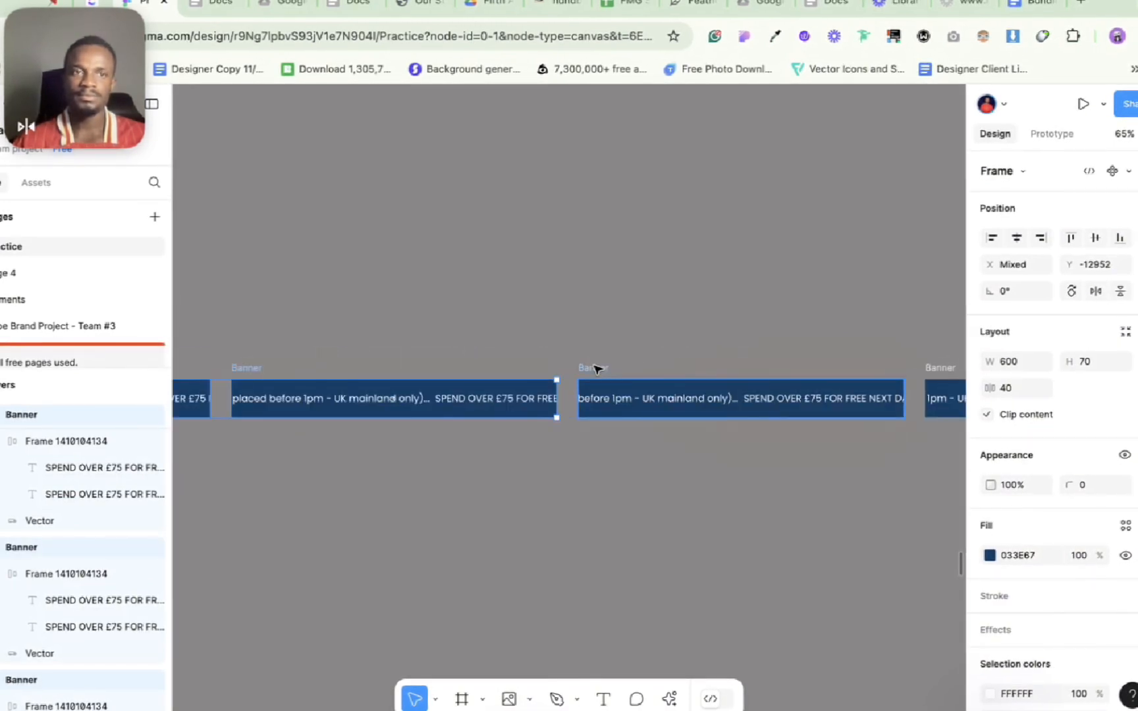
scroll(596, 368, right, 2)
scroll(596, 362, right, 5)
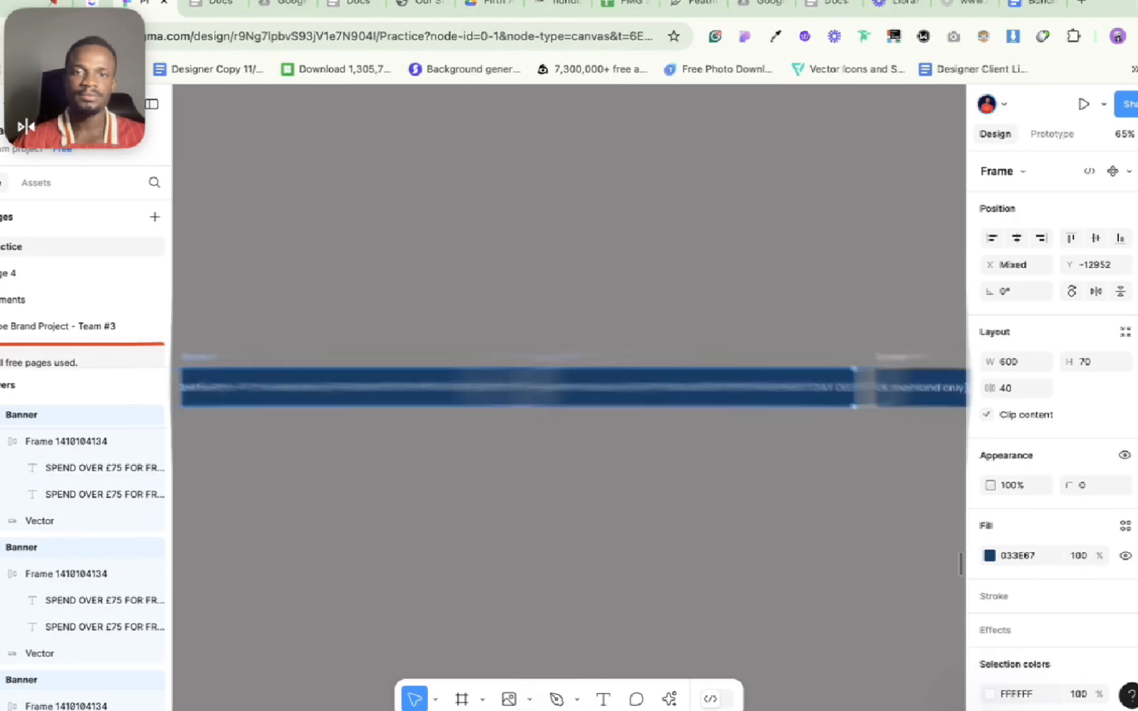
scroll(590, 360, right, 5)
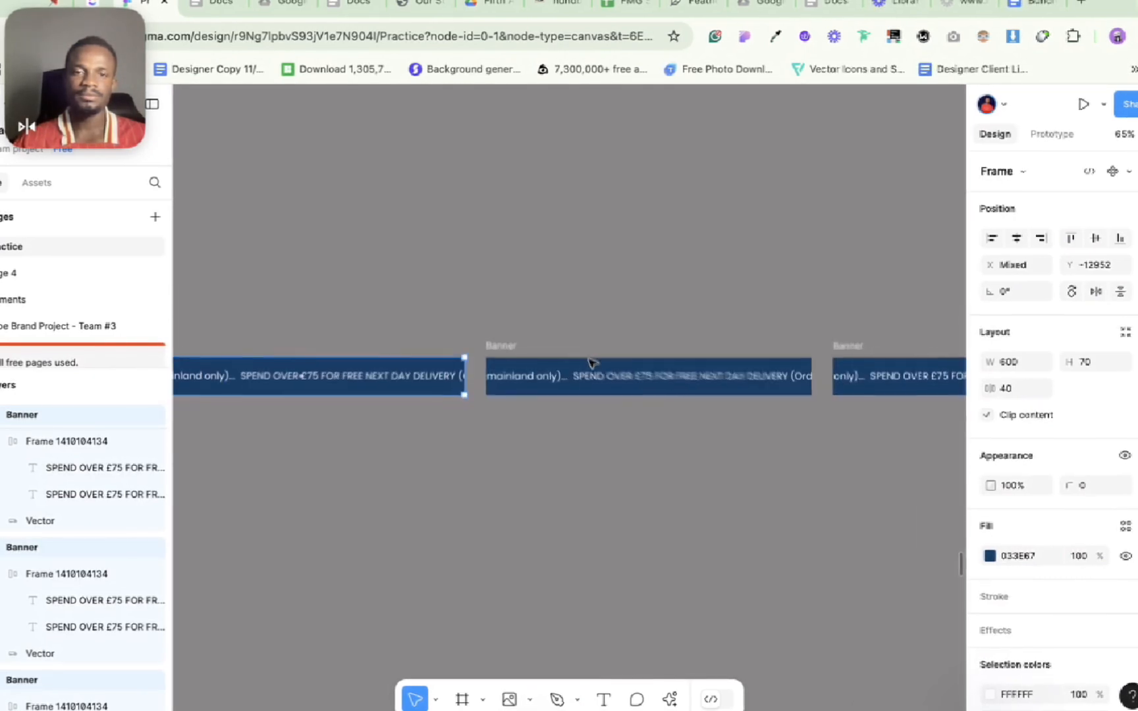
scroll(590, 362, right, 5)
scroll(514, 360, right, 5)
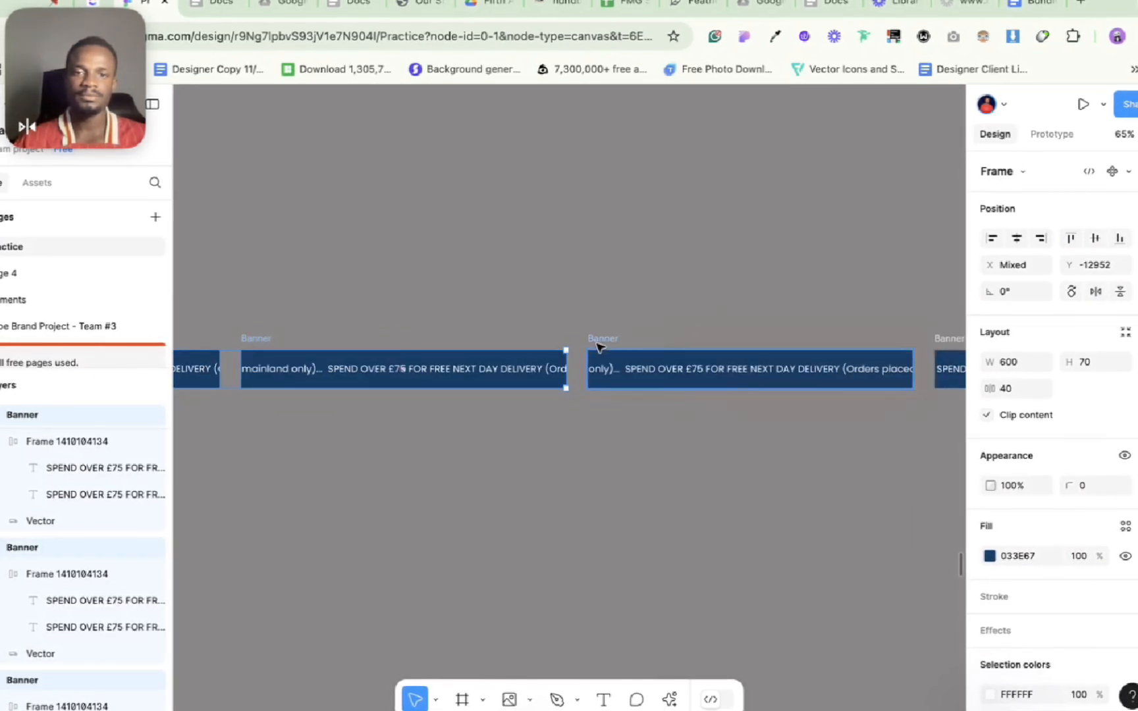
scroll(597, 346, right, 5)
scroll(600, 360, down, 5)
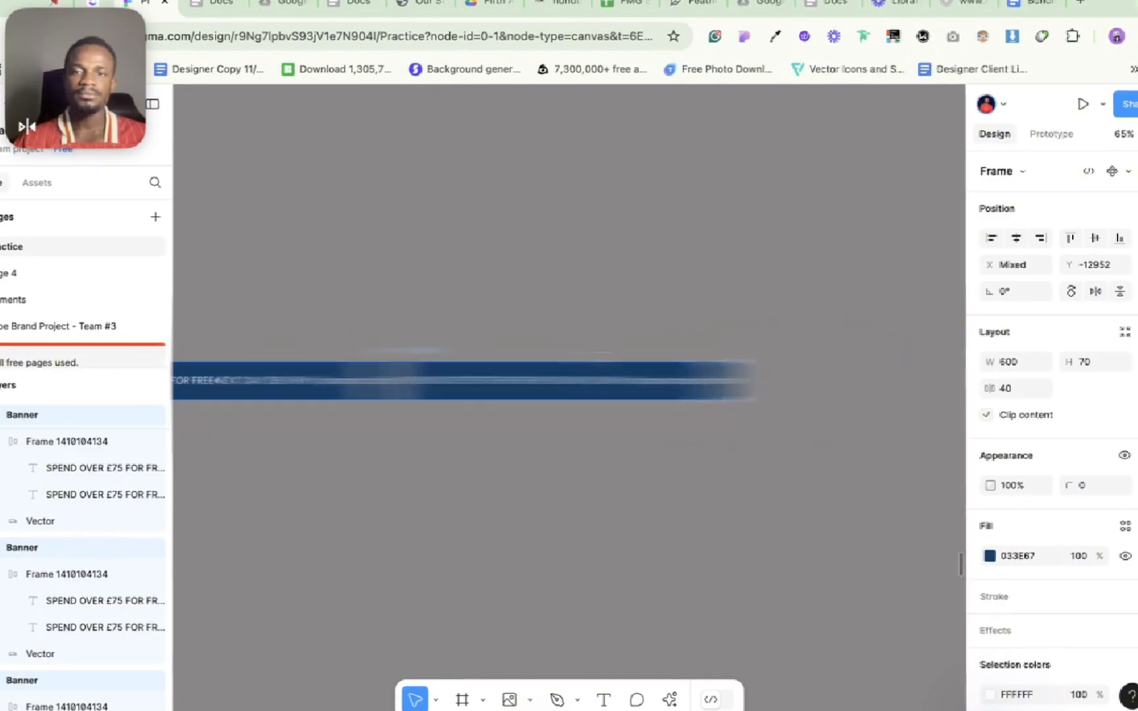
Step: Run GiffyCanvas on the selected banner frames and apply a 500 ms interval to all of them
key(super+k)
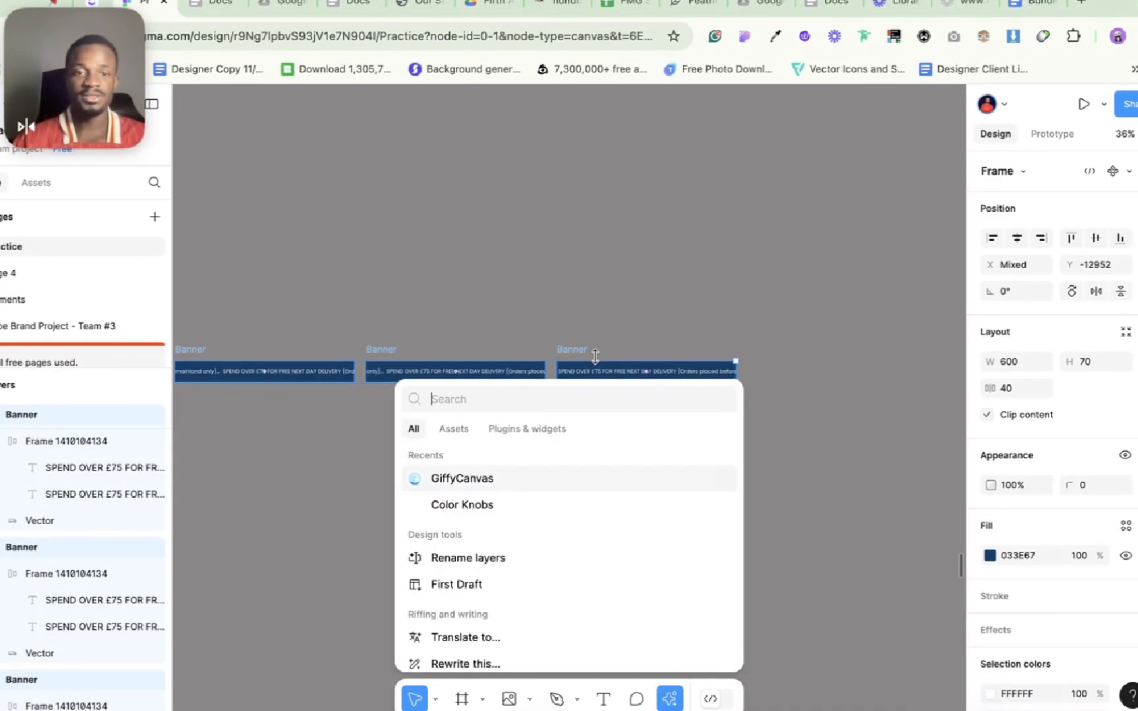
key(Return)
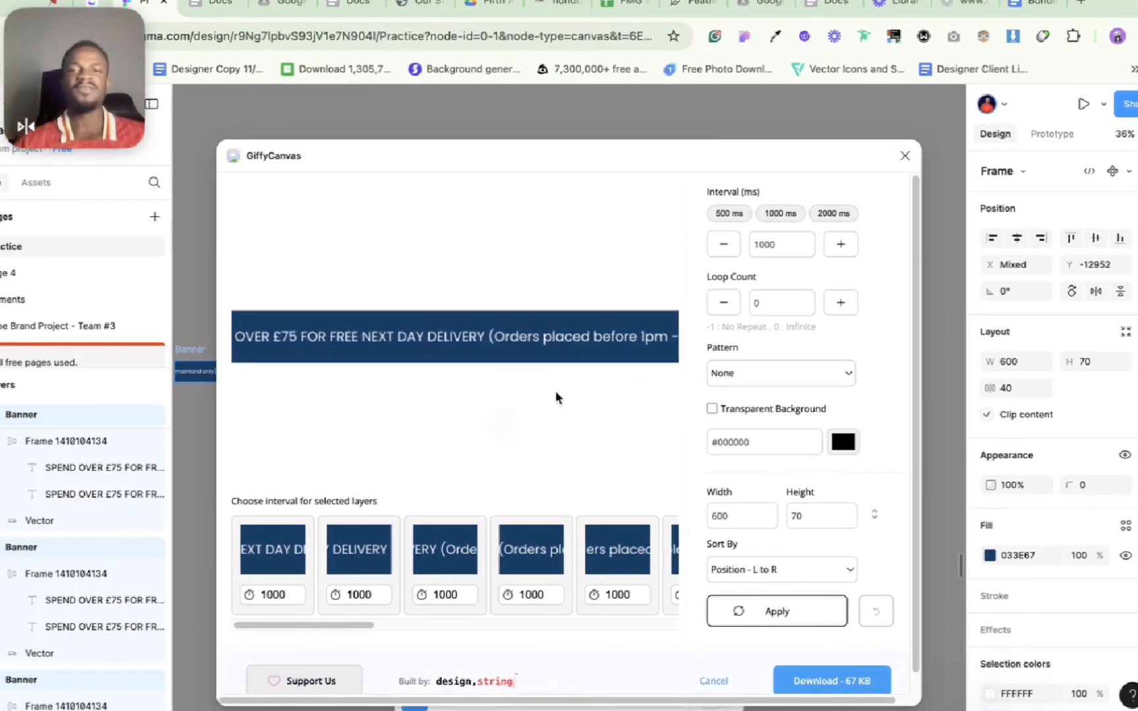
click(729, 214)
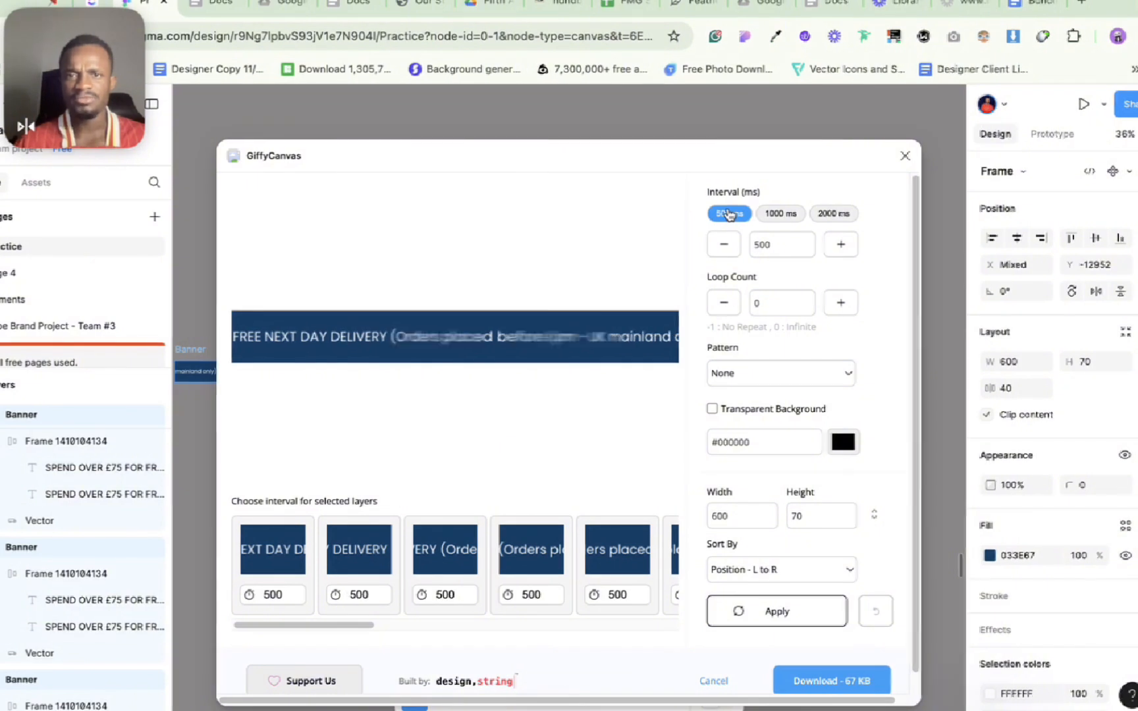
click(766, 607)
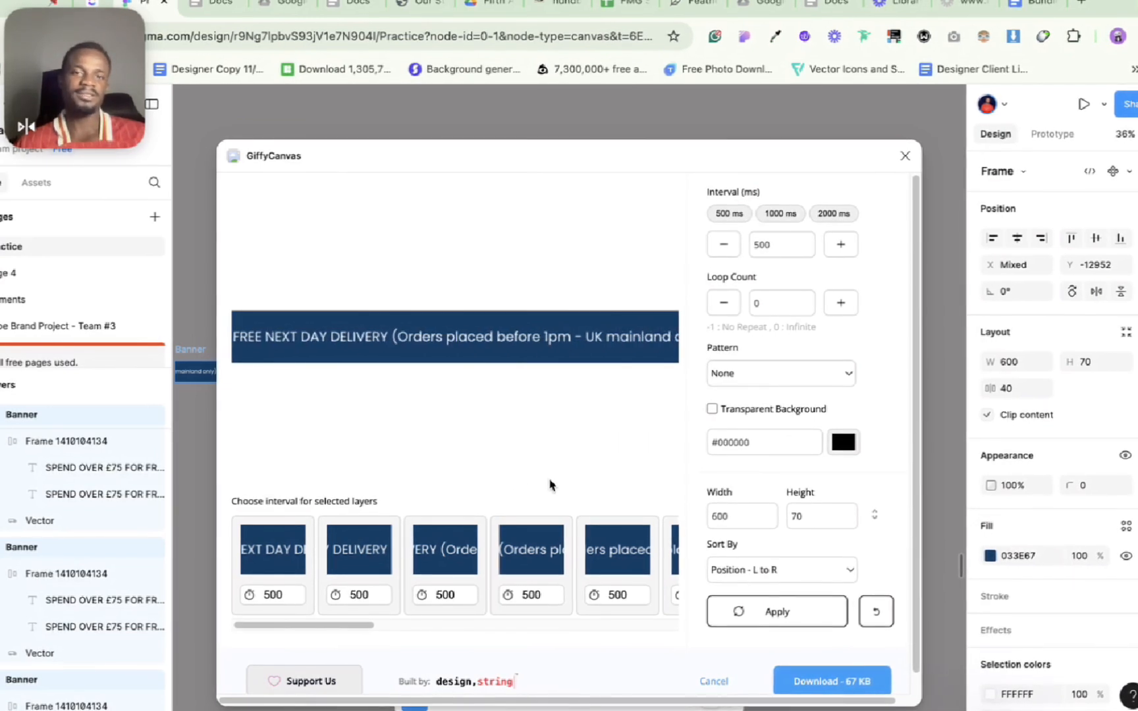
Step: Set the GIF's frame interval to 200 ms and apply it to the preview
click(781, 245)
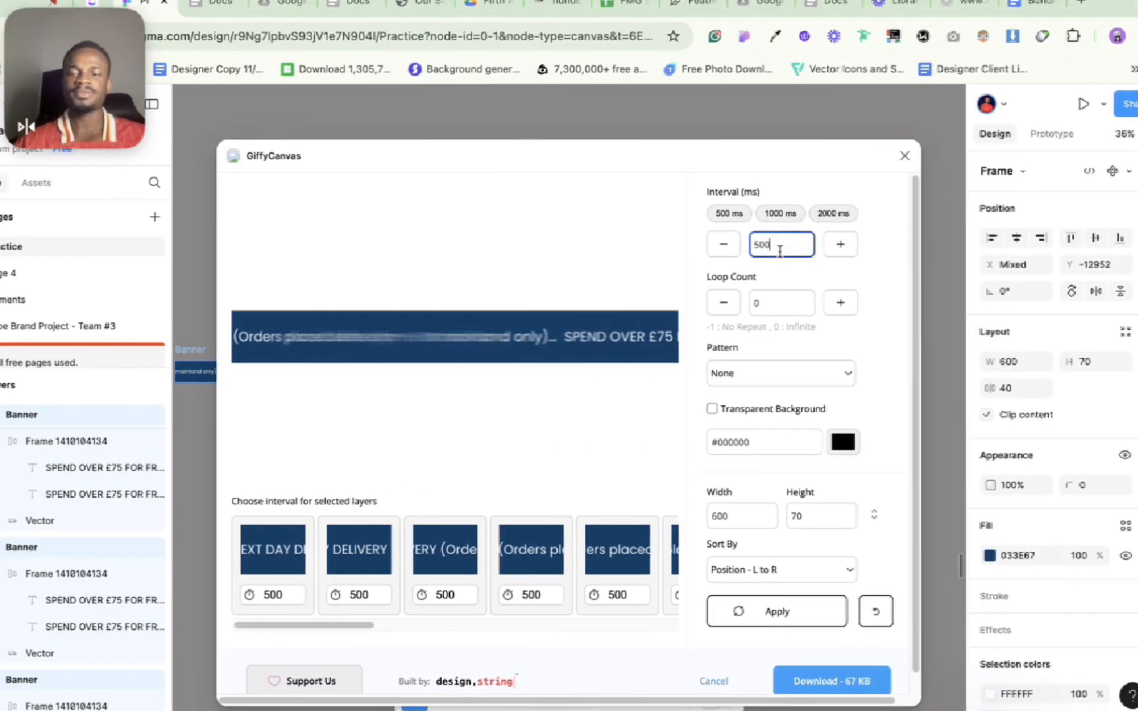
key(BackSpace)
key(BackSpace)
key(BackSpace)
text(200)
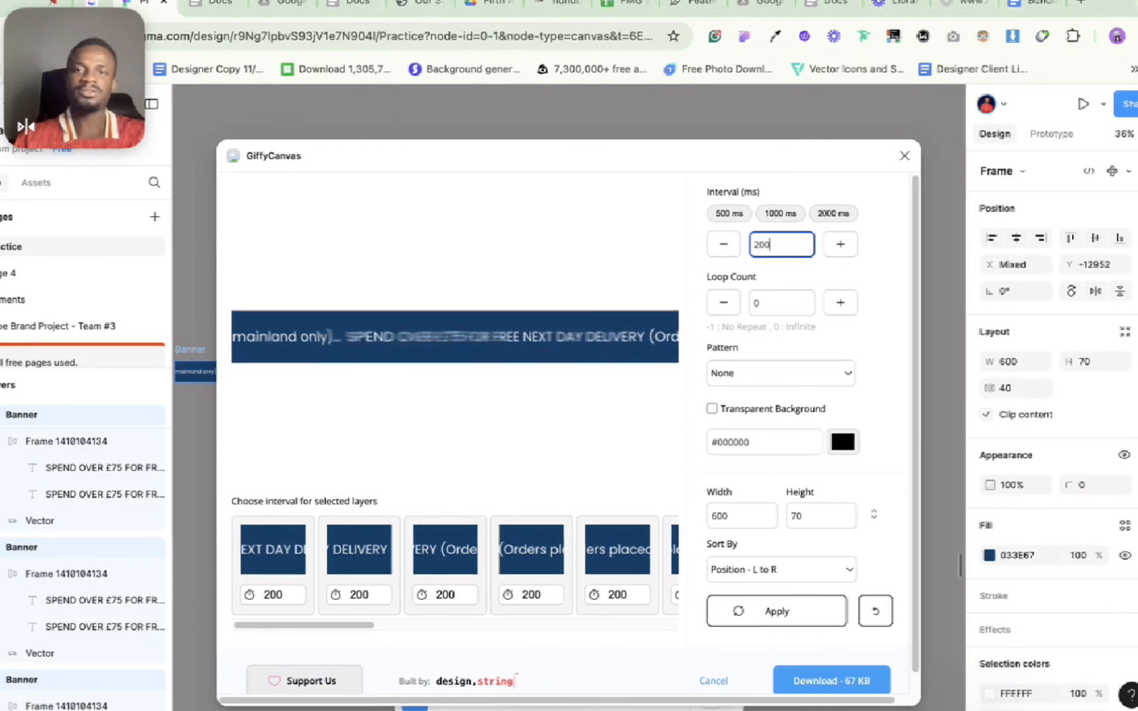
click(776, 611)
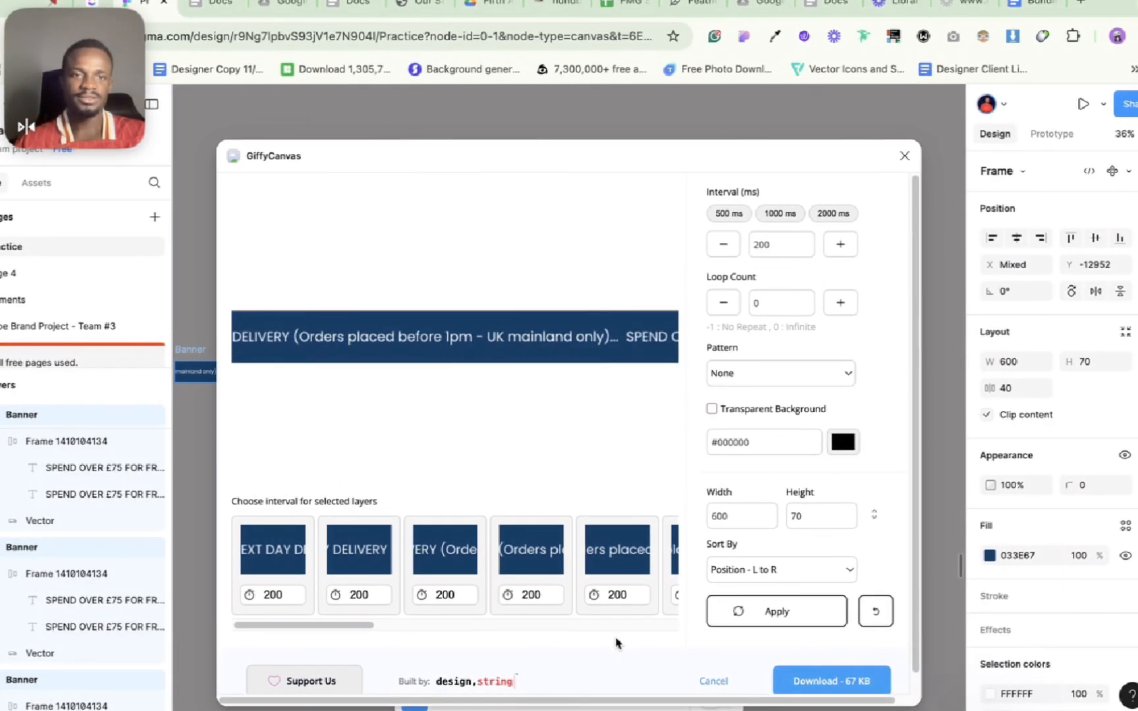
Step: Try a faster frame interval of 150 ms for the banner GIF and apply it
double_click(762, 245)
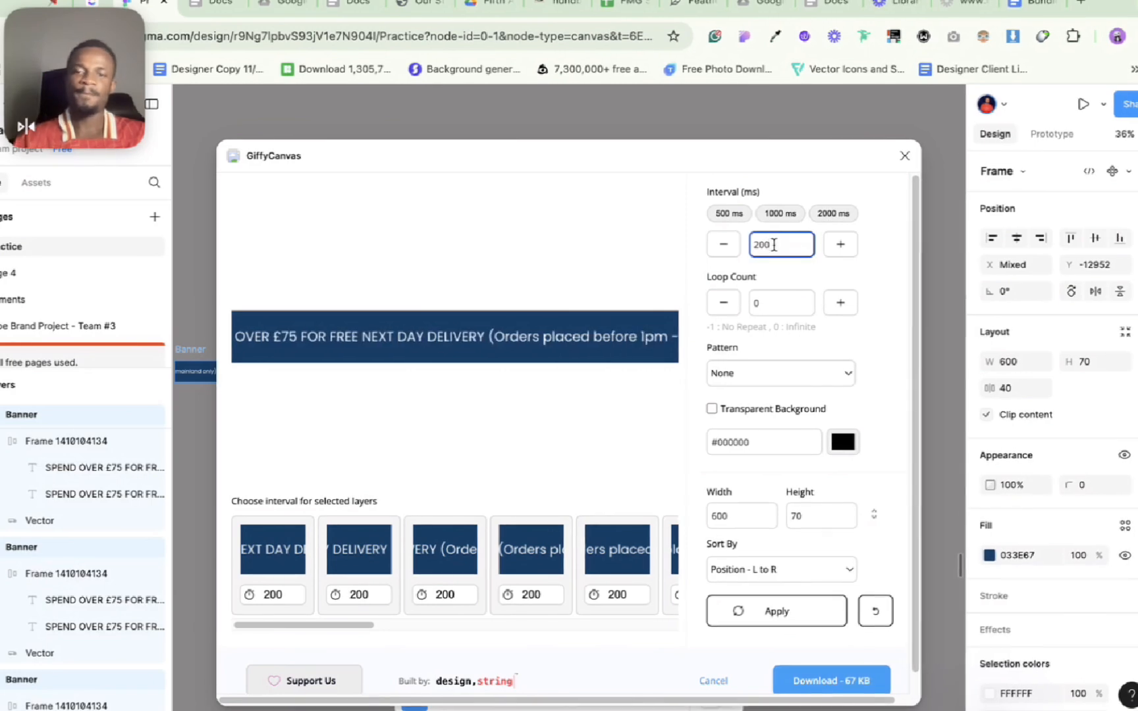
text(2)
key(BackSpace)
text(150)
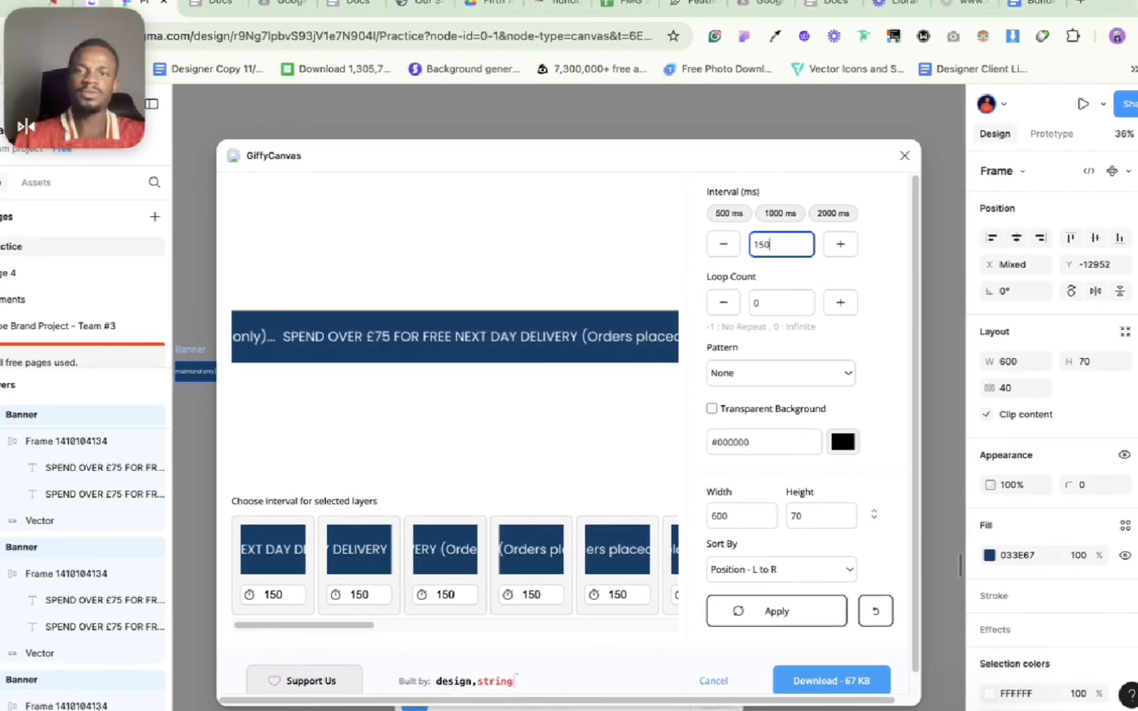
click(790, 614)
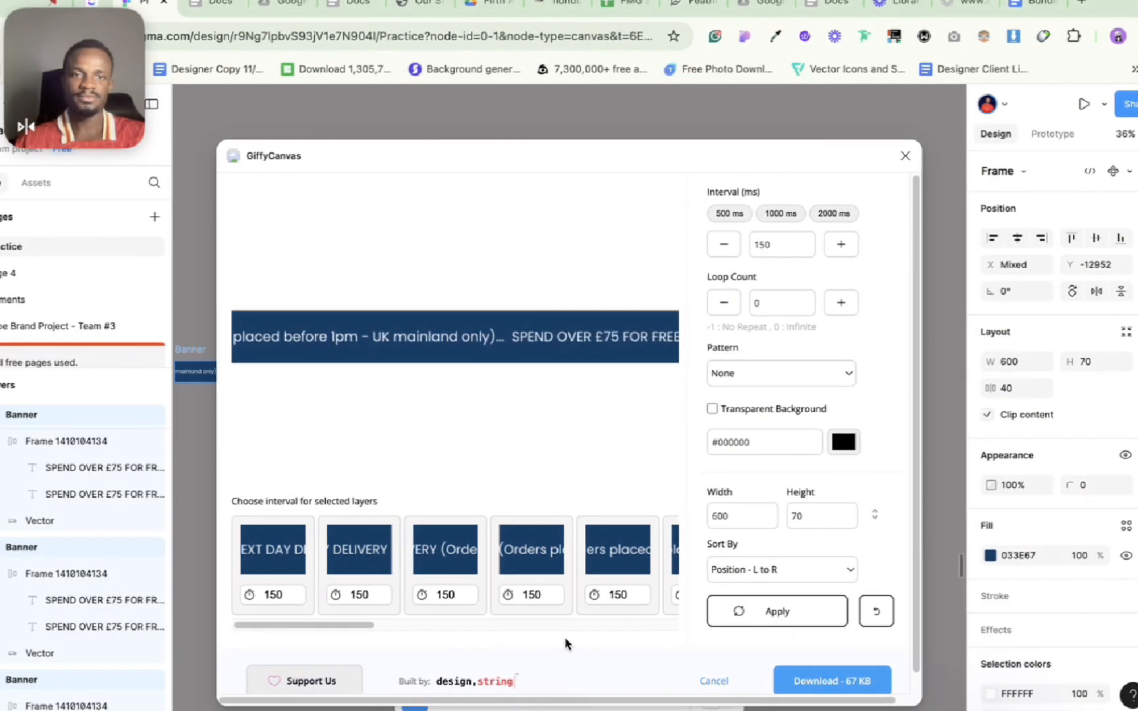
Step: Try a 100 ms frame interval for the banner GIF and apply it
click(779, 245)
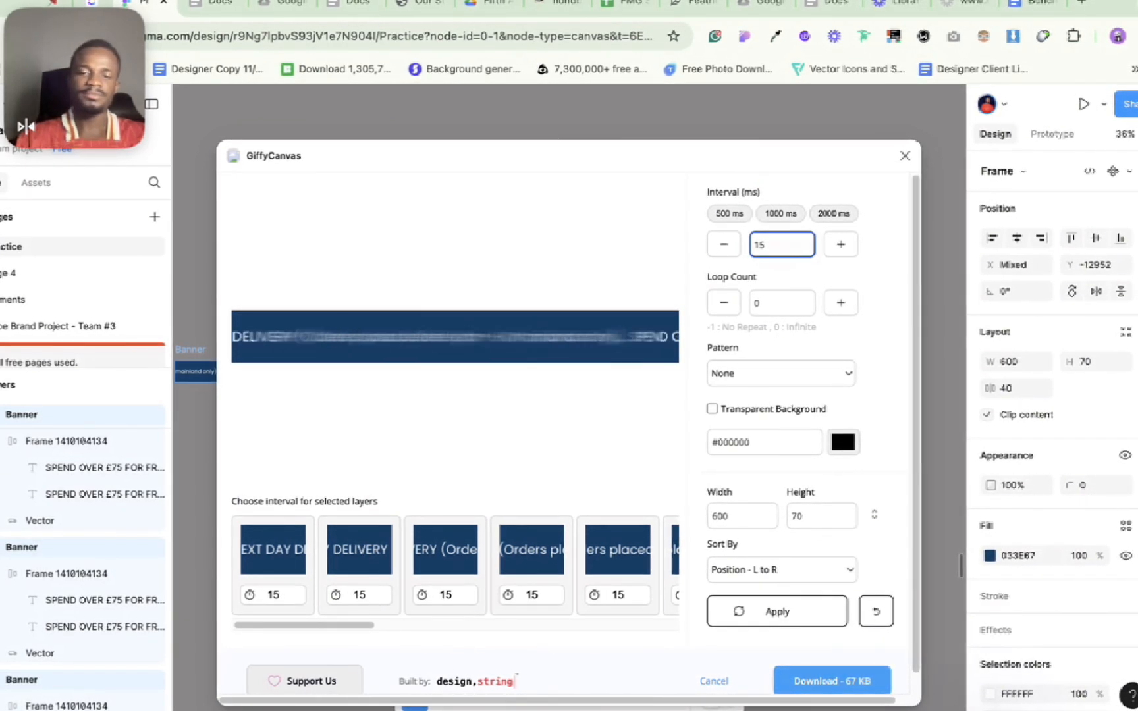
key(BackSpace)
text(00)
click(769, 625)
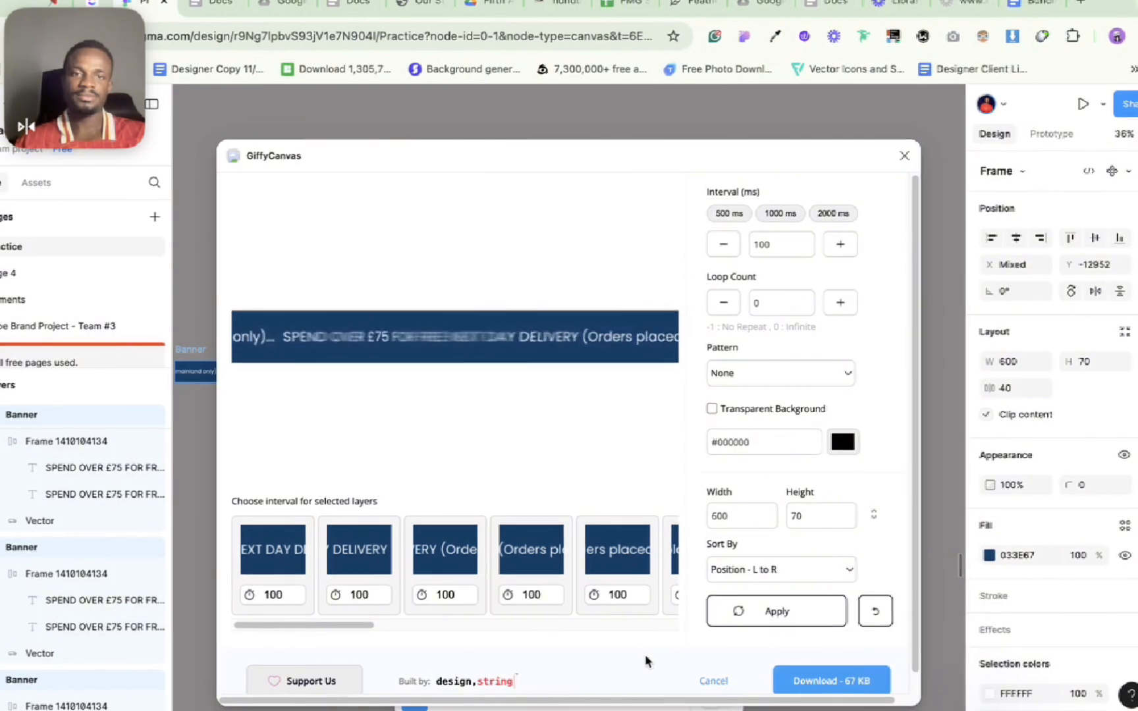
Step: Set the frame interval to 150 ms, apply it and download the resulting banner GIF
click(782, 244)
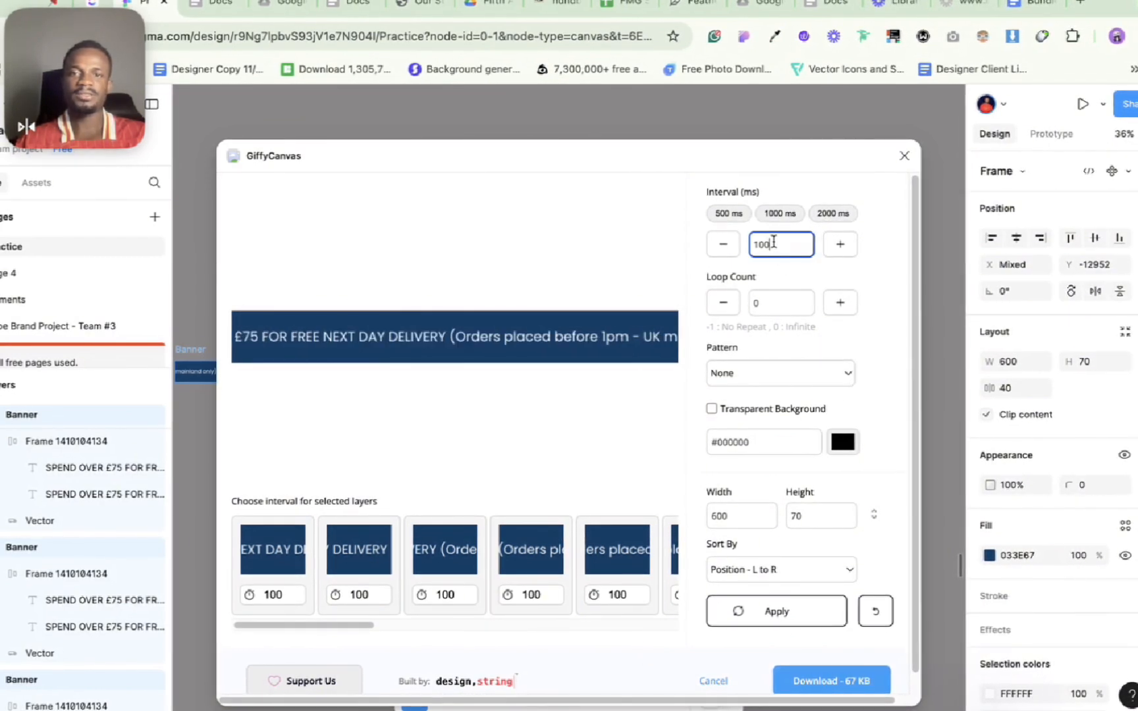
key(BackSpace)
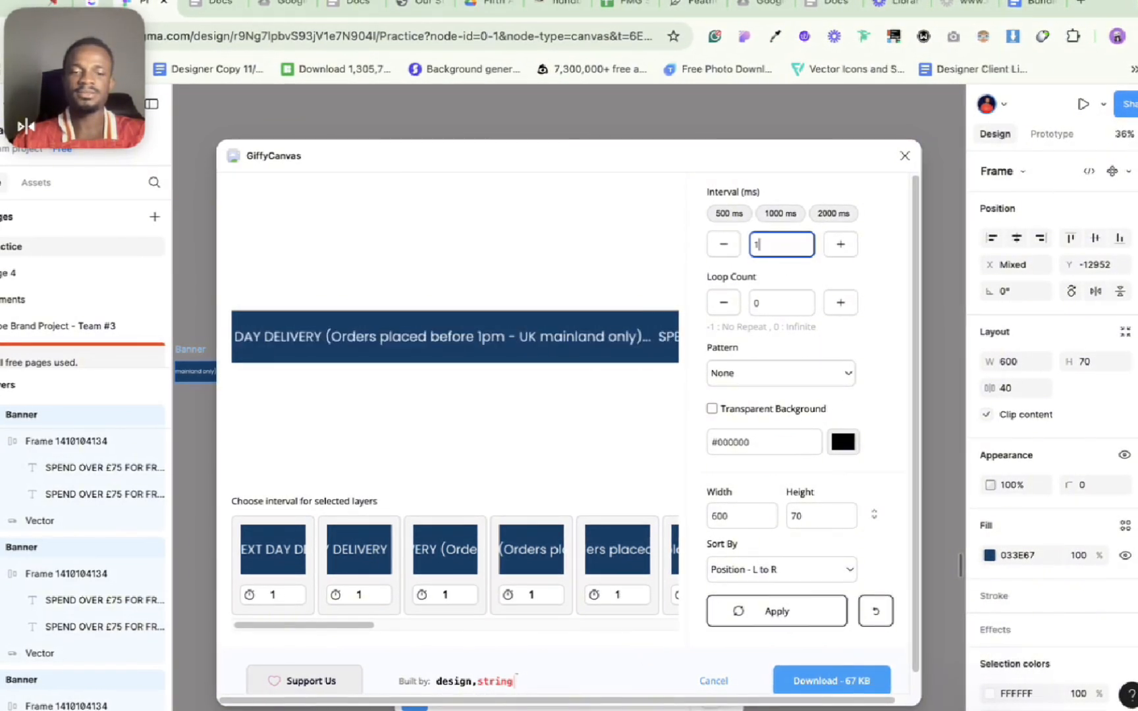
text(50)
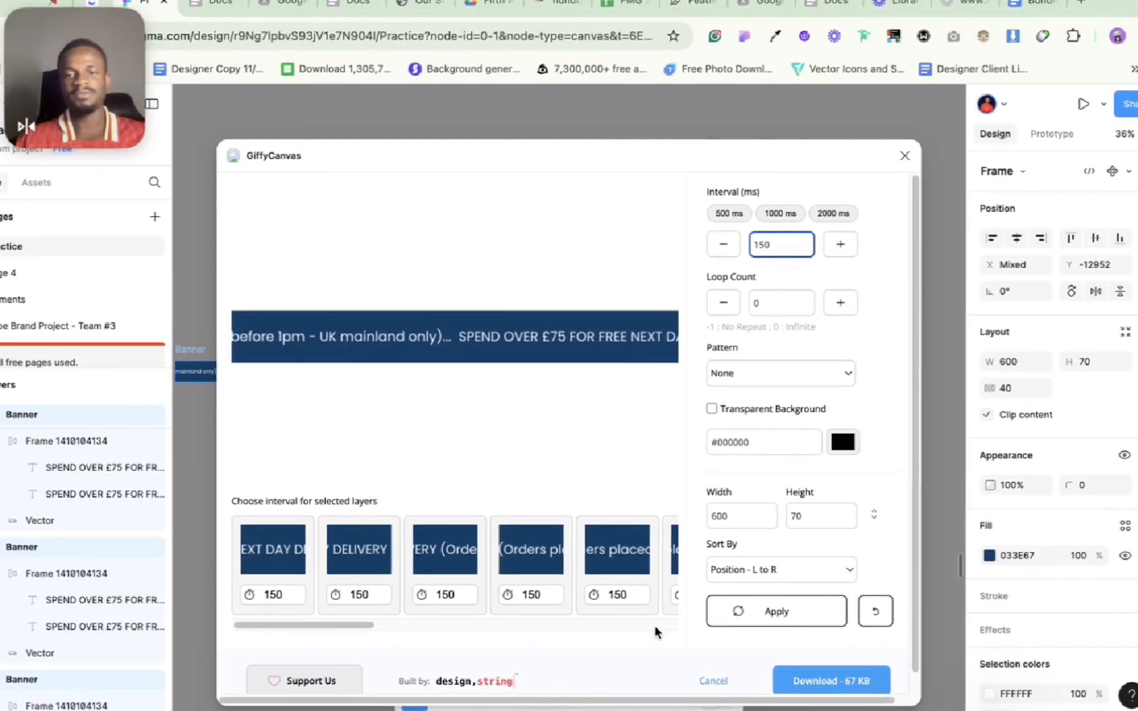
click(771, 610)
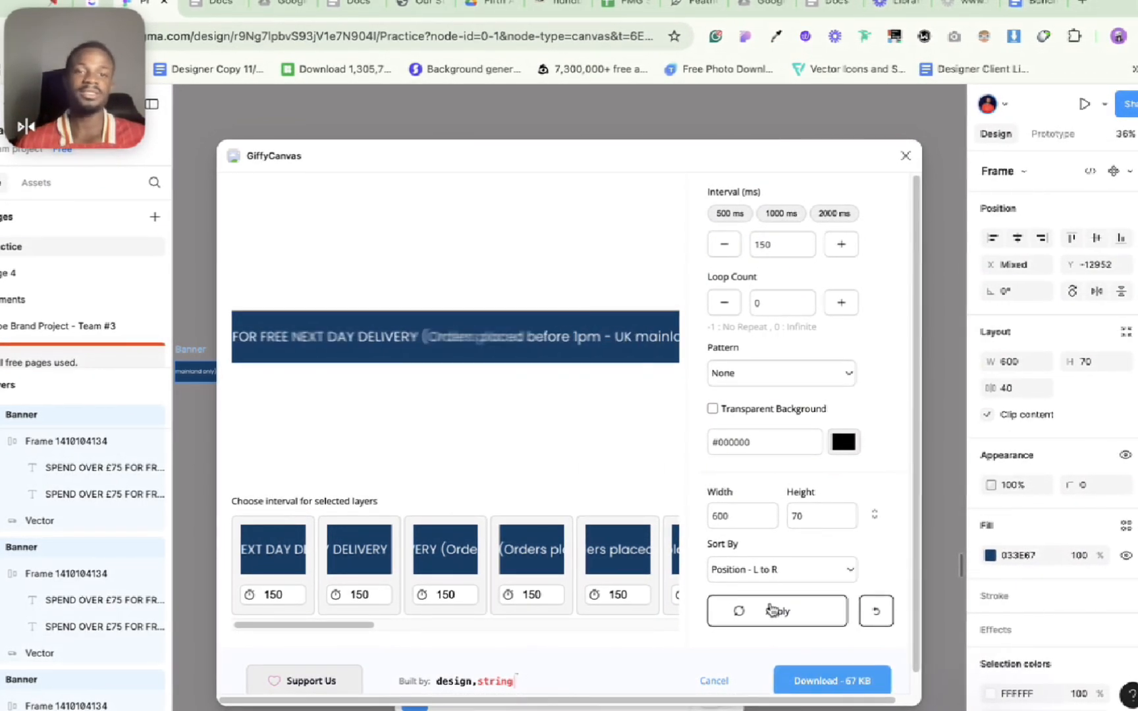
click(848, 679)
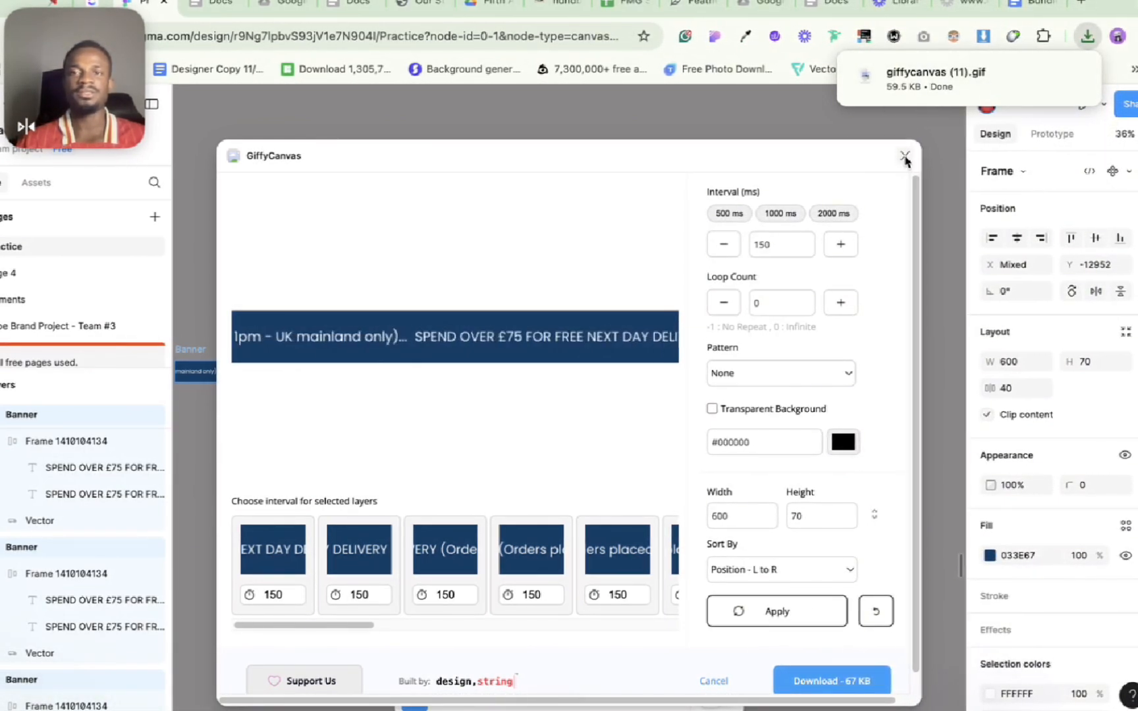
Step: Close GiffyCanvas and bring the downloaded giffycanvas (11).gif onto the canvas just above the Applied Nutrition welcome email
click(905, 158)
scroll(755, 296, left, 20)
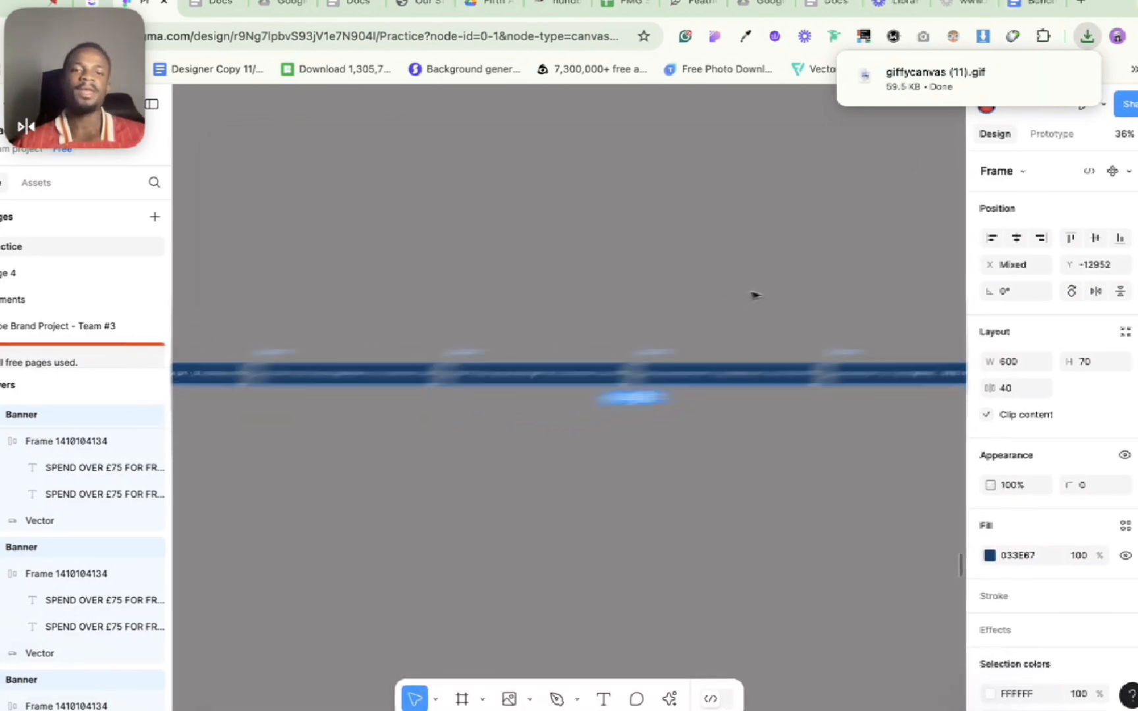
scroll(685, 323, up, 5)
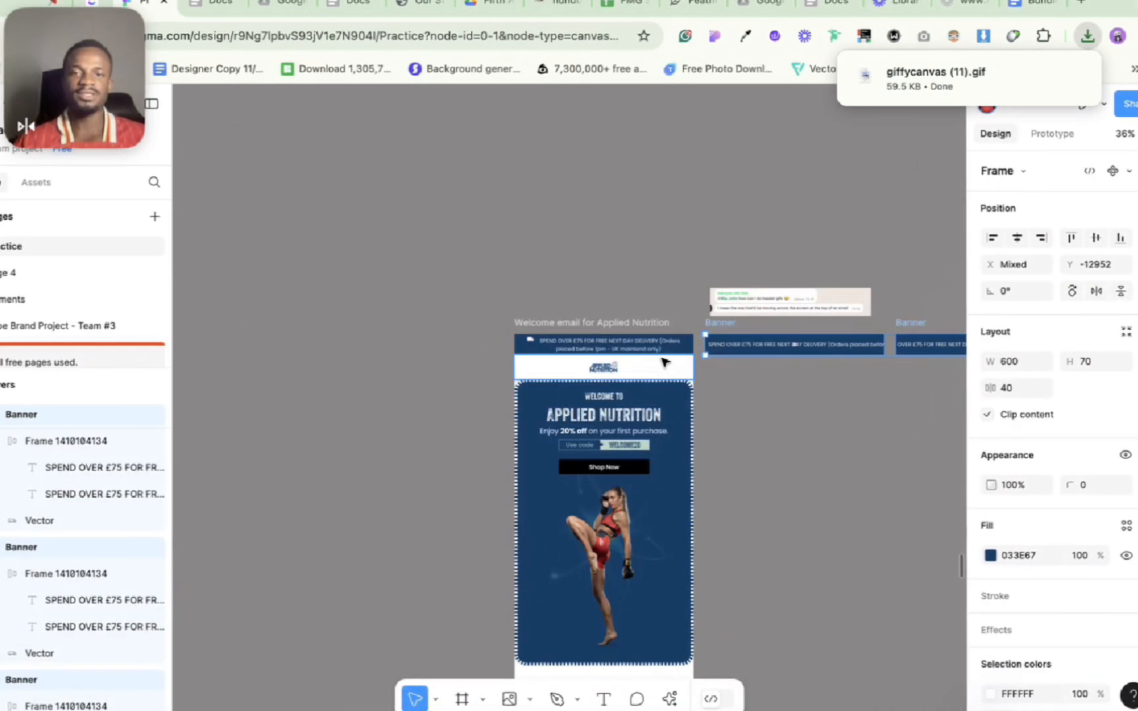
click(684, 323)
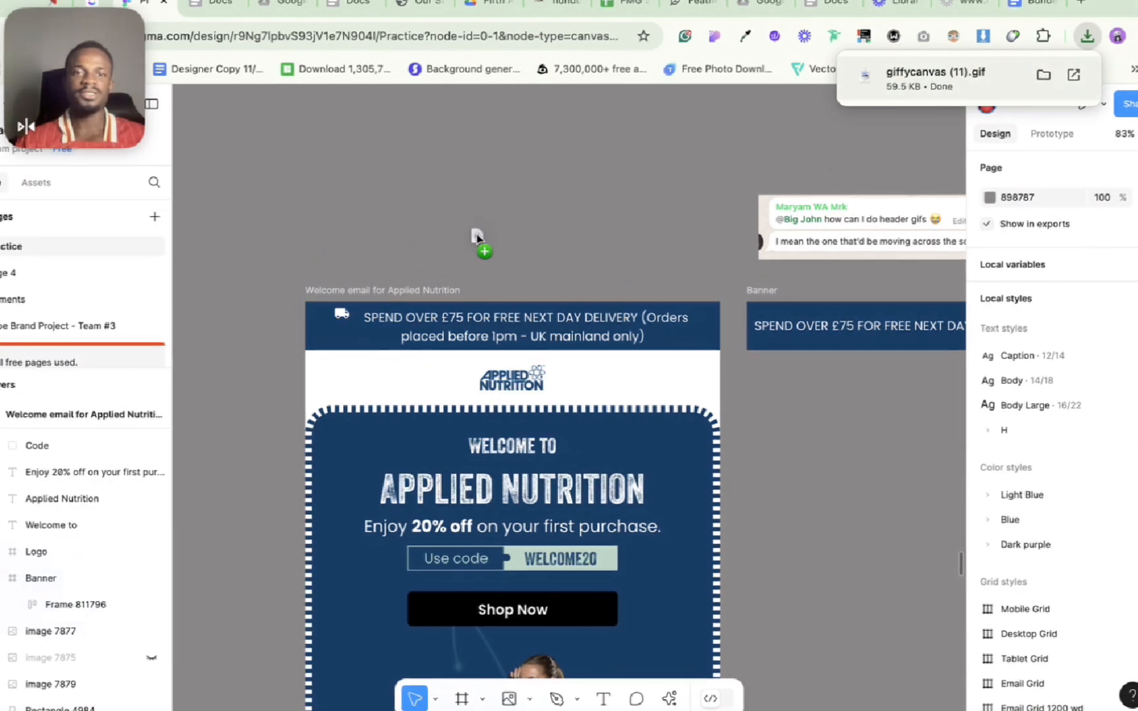
drag(477, 237, 478, 237)
Step: Move the static delivery banner out above the welcome email and place the GIF in its spot at the email's upper edge
click(525, 321)
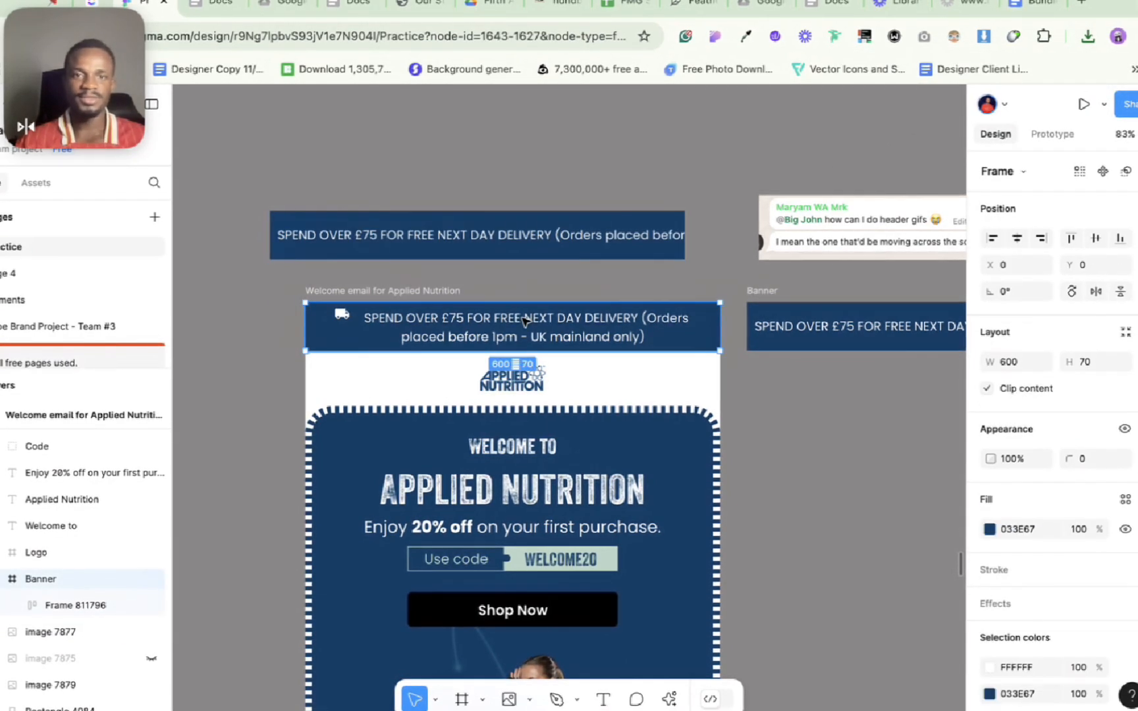
drag(525, 321, 525, 138)
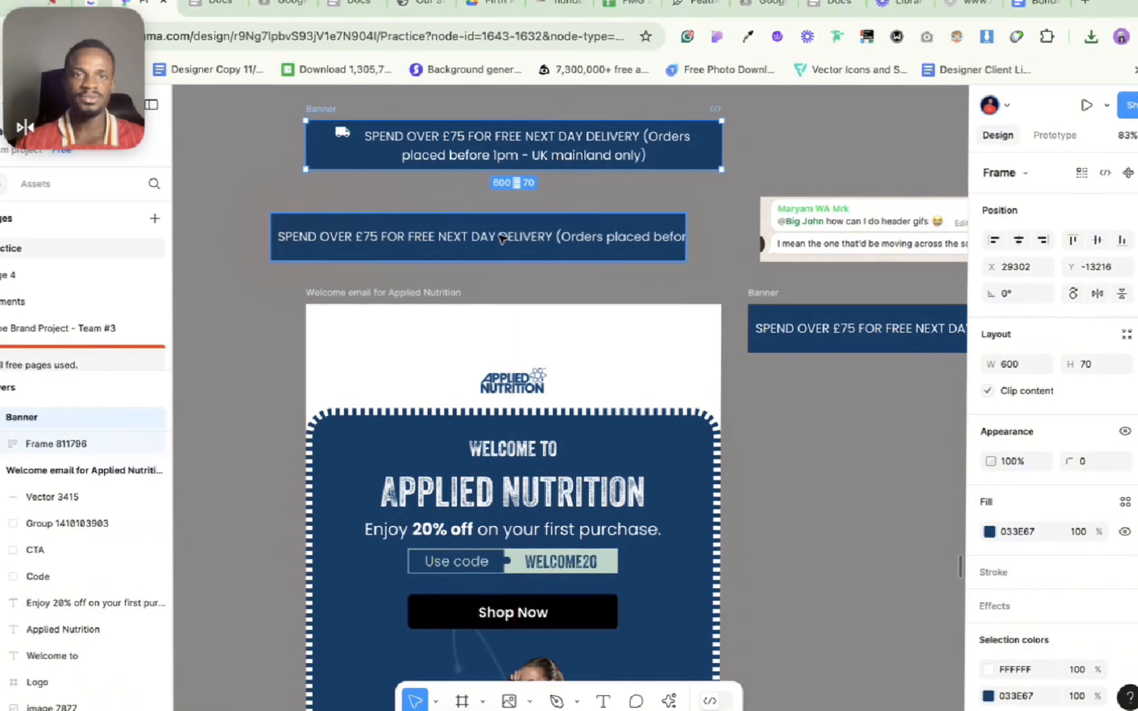
drag(502, 238, 498, 338)
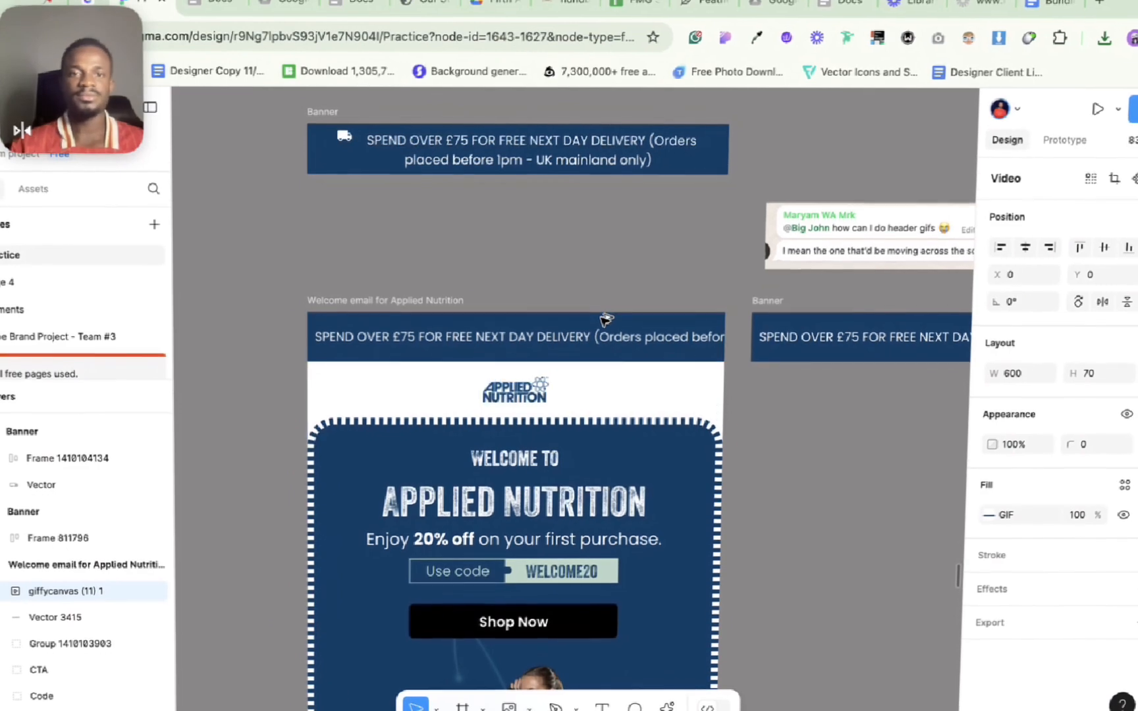
click(629, 260)
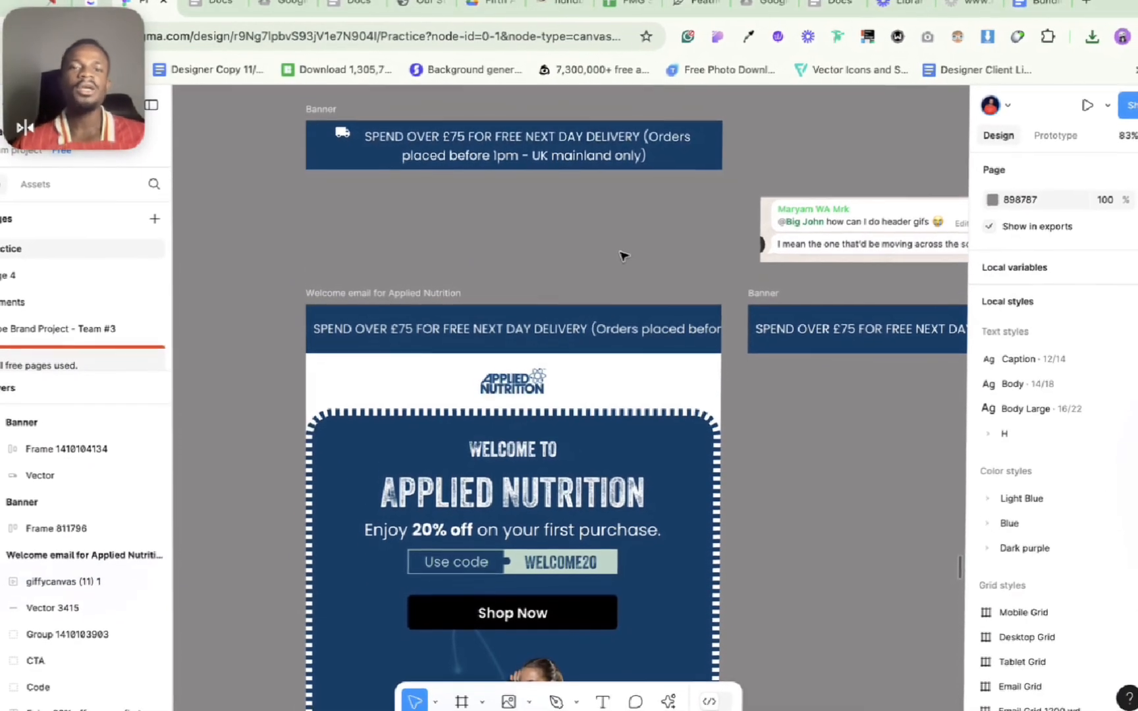
Step: Select the "Welcome email for Applied Nutrition" frame and run GIF Export's Play GIF action on it
scroll(624, 256, down, 5)
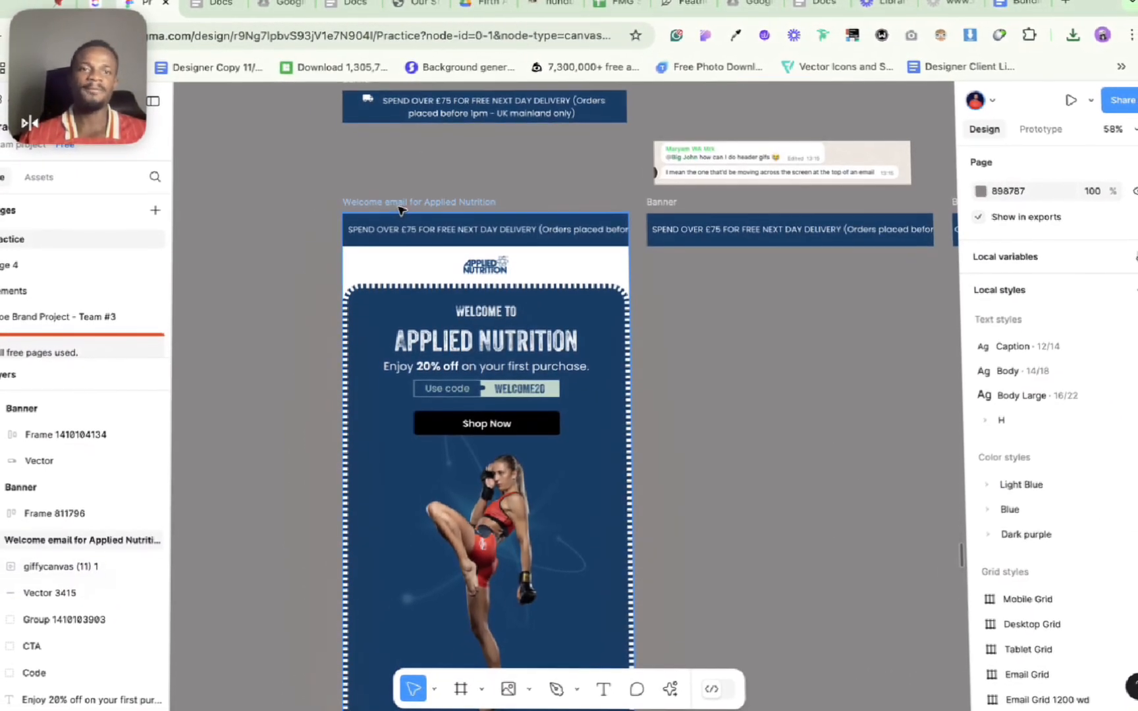
click(401, 205)
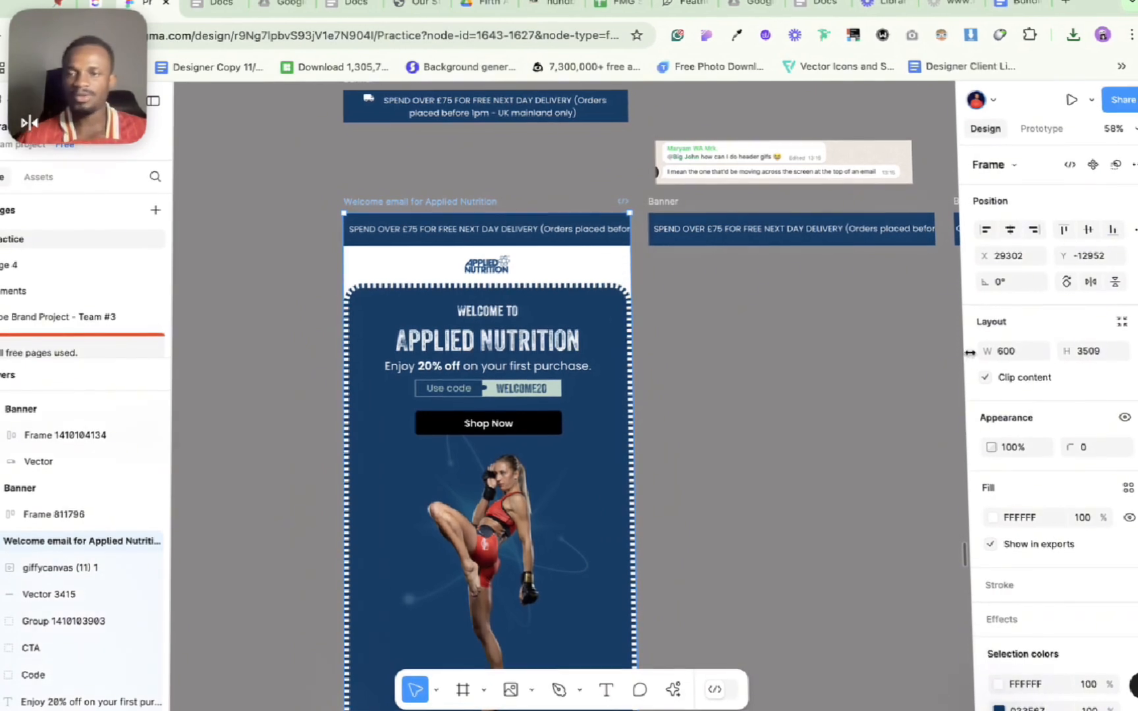
scroll(1065, 567, down, 5)
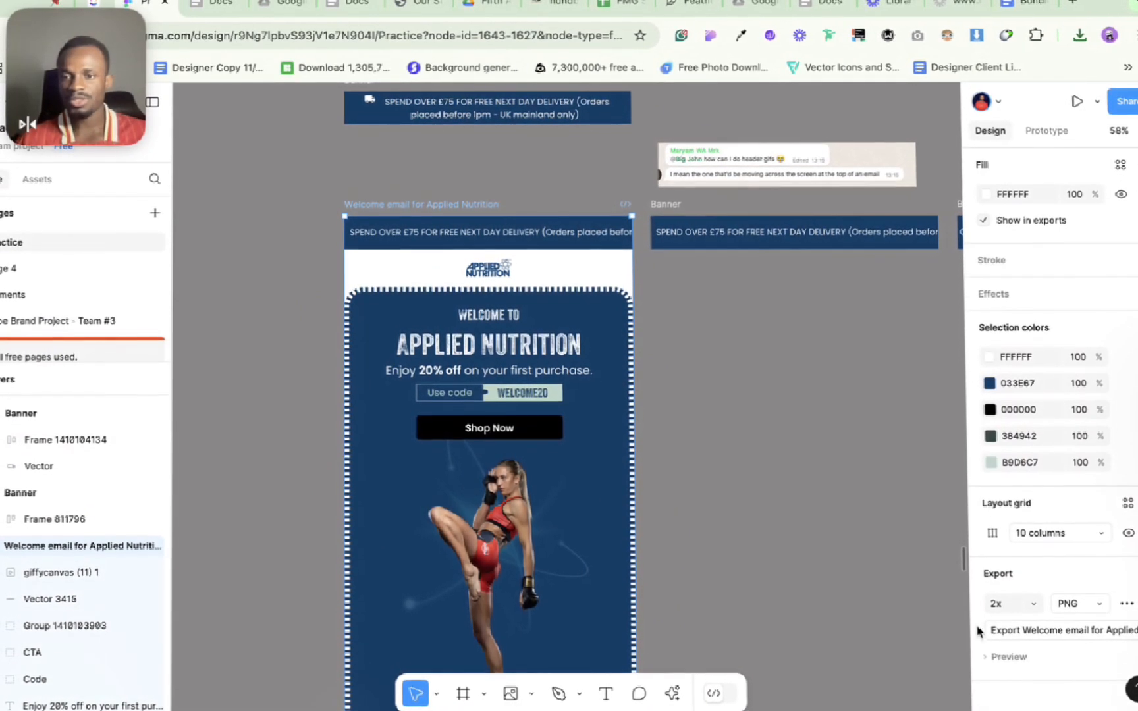
key(super+k)
text(play)
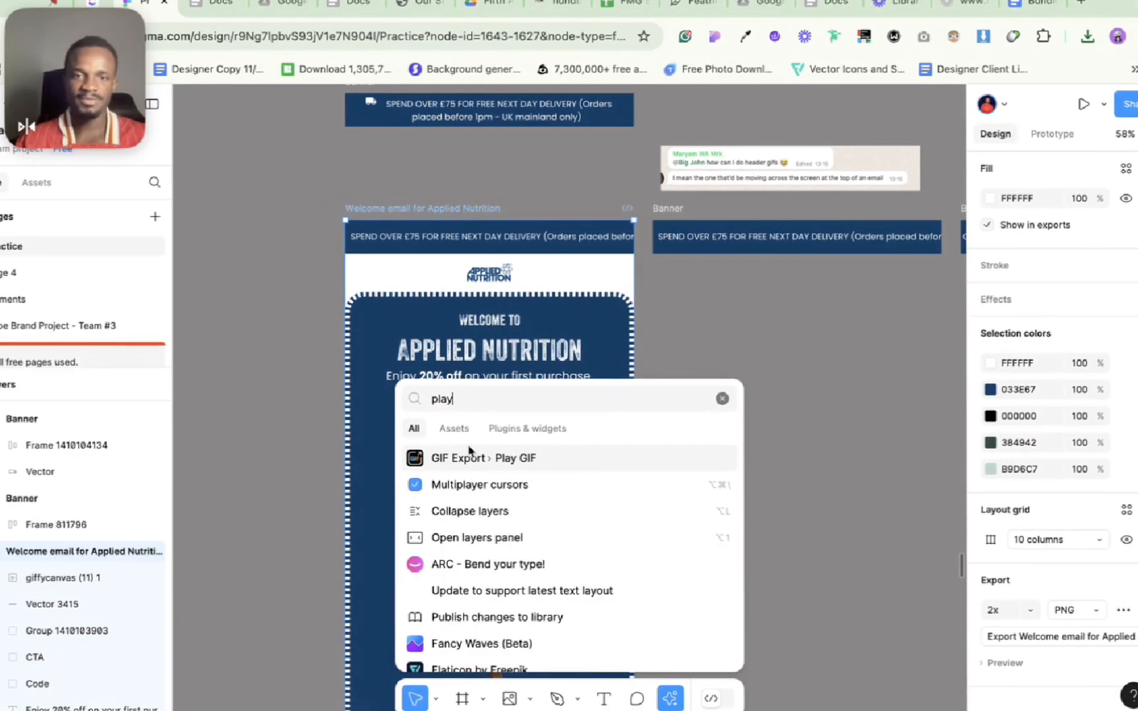
click(526, 463)
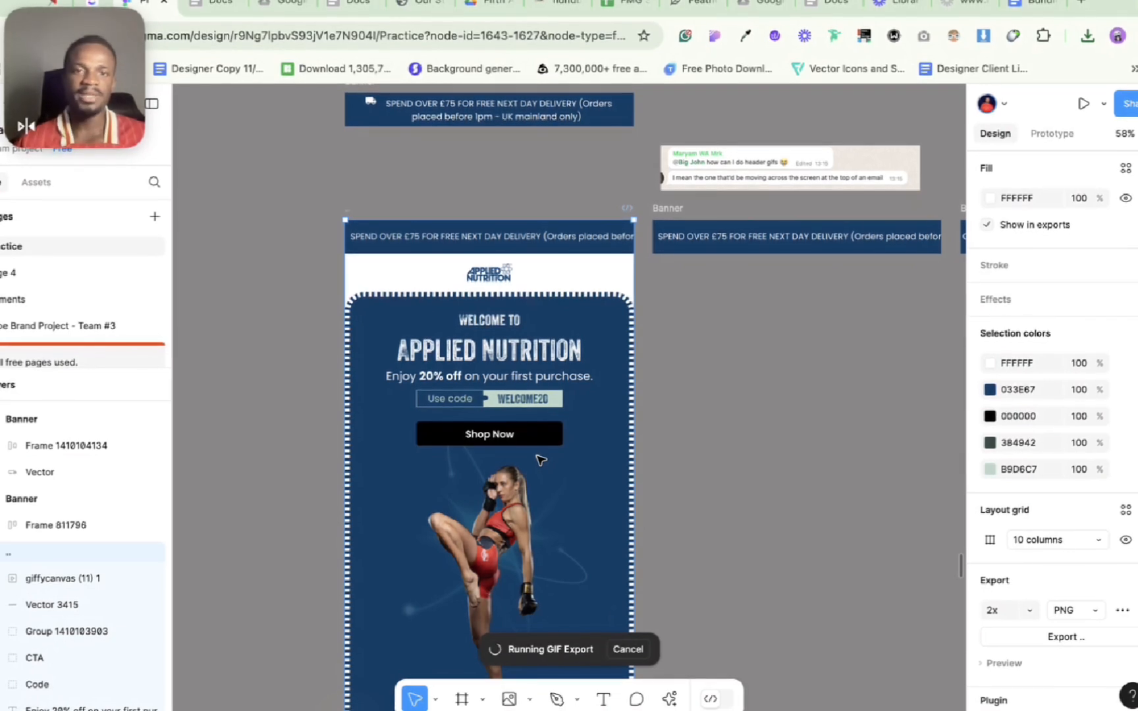
Step: Examine how the scrolling header GIF plays in the welcome email, and check the exported GIF file in the recent download history
scroll(469, 431, down, 3)
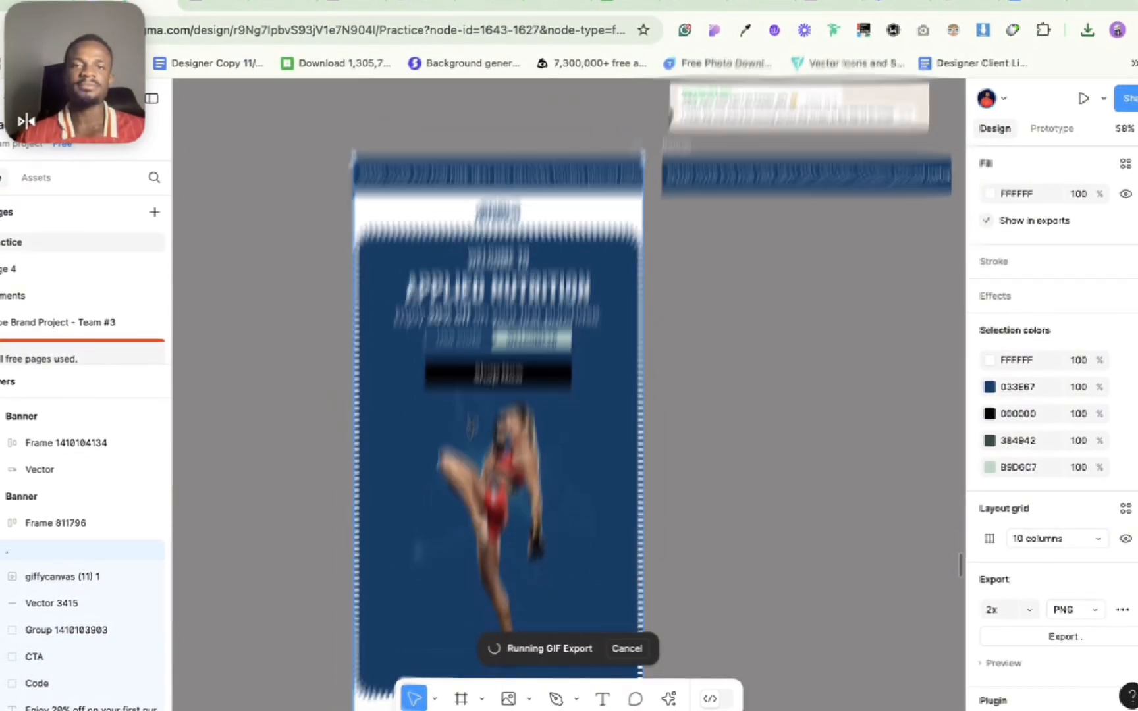
scroll(469, 431, up, 2)
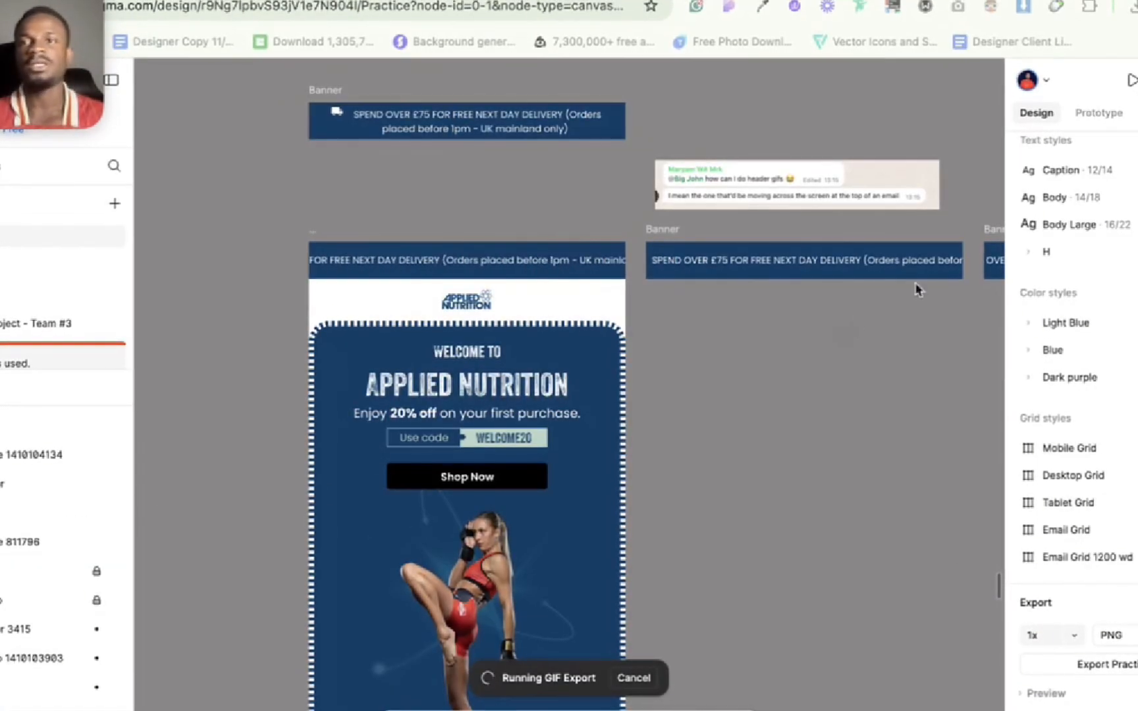
click(1130, 9)
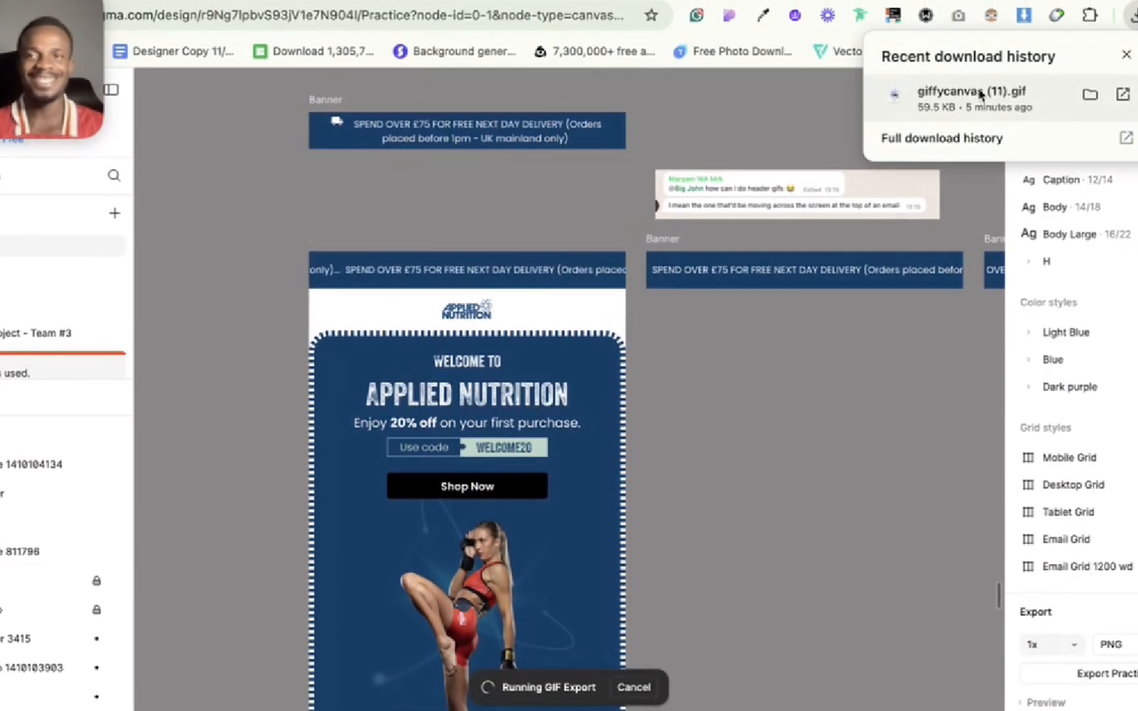
click(430, 173)
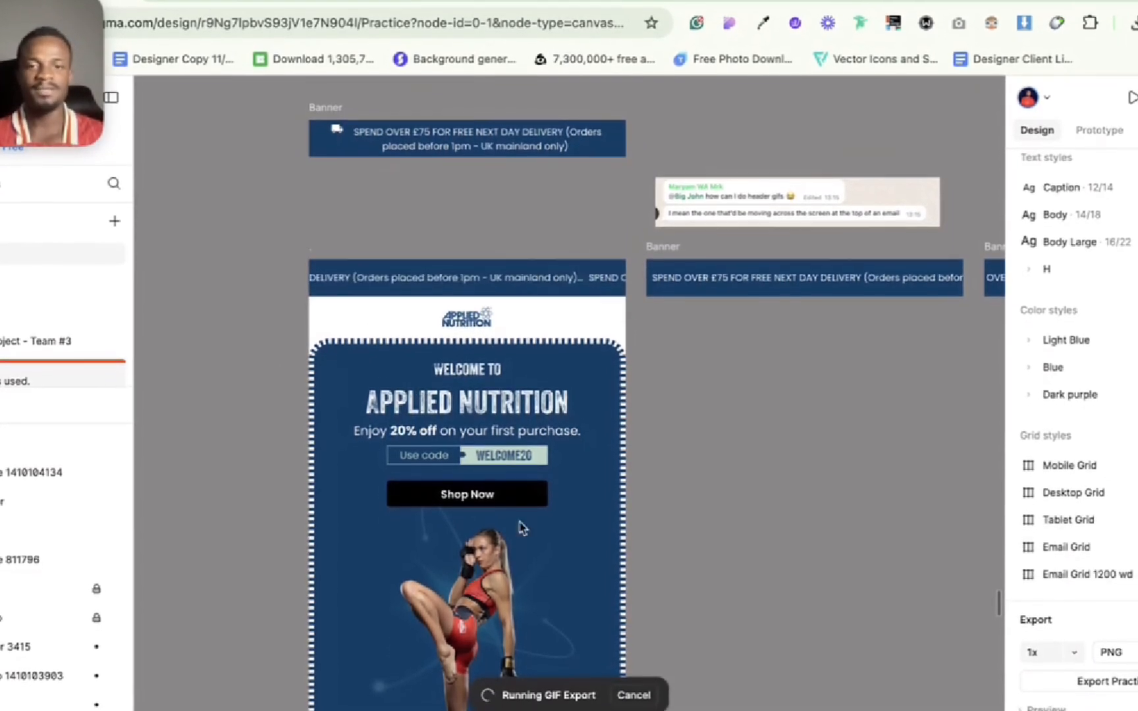
scroll(503, 565, down, 2)
scroll(501, 567, up, 1)
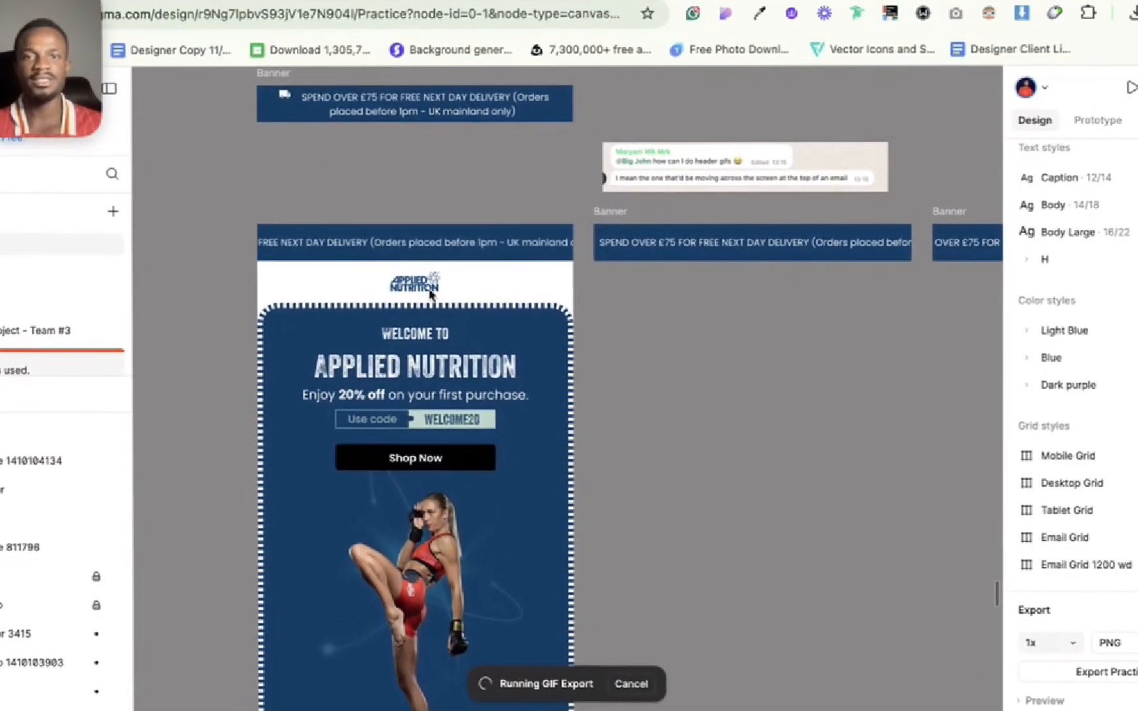
scroll(387, 260, left, 2)
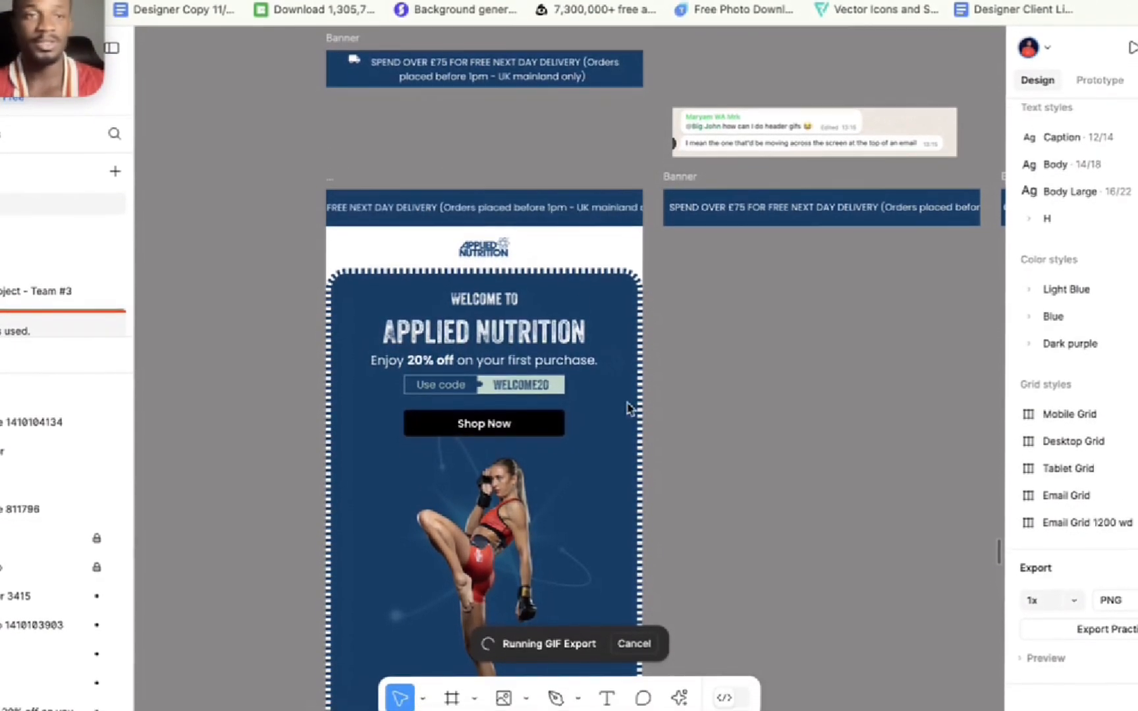
scroll(627, 408, down, 5)
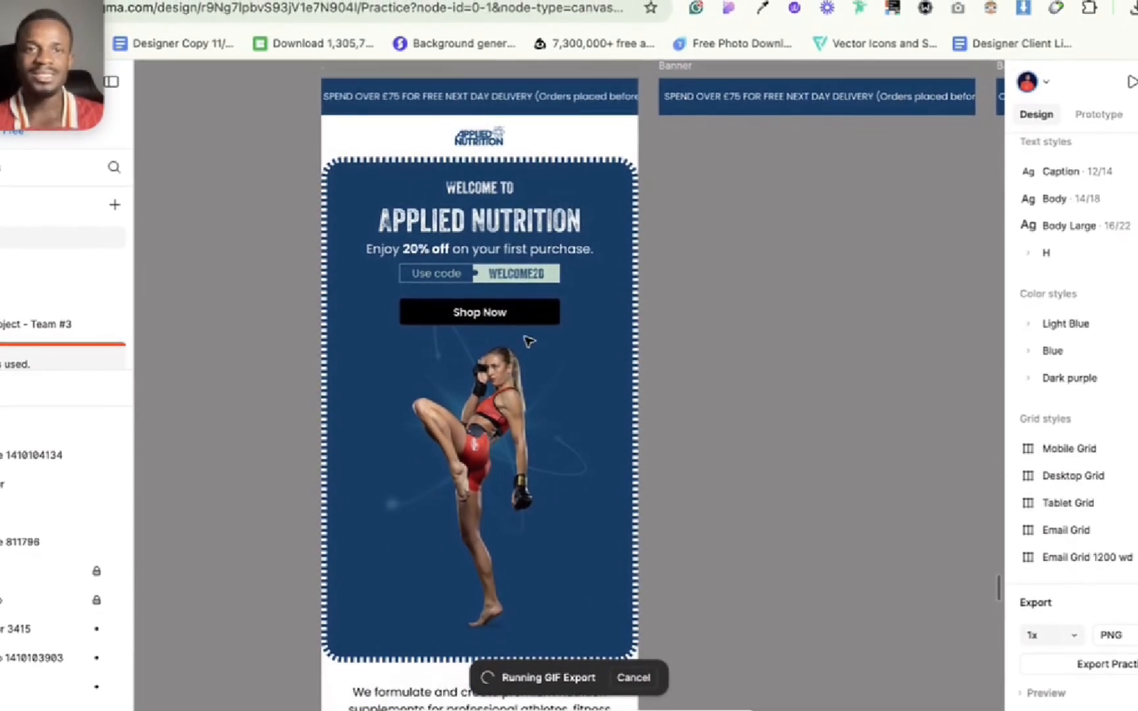
Step: Watch the scrolling header GIF play in the Applied Nutrition welcome email and stop the GIF Export preview
scroll(529, 341, down, 8)
scroll(529, 341, up, 10)
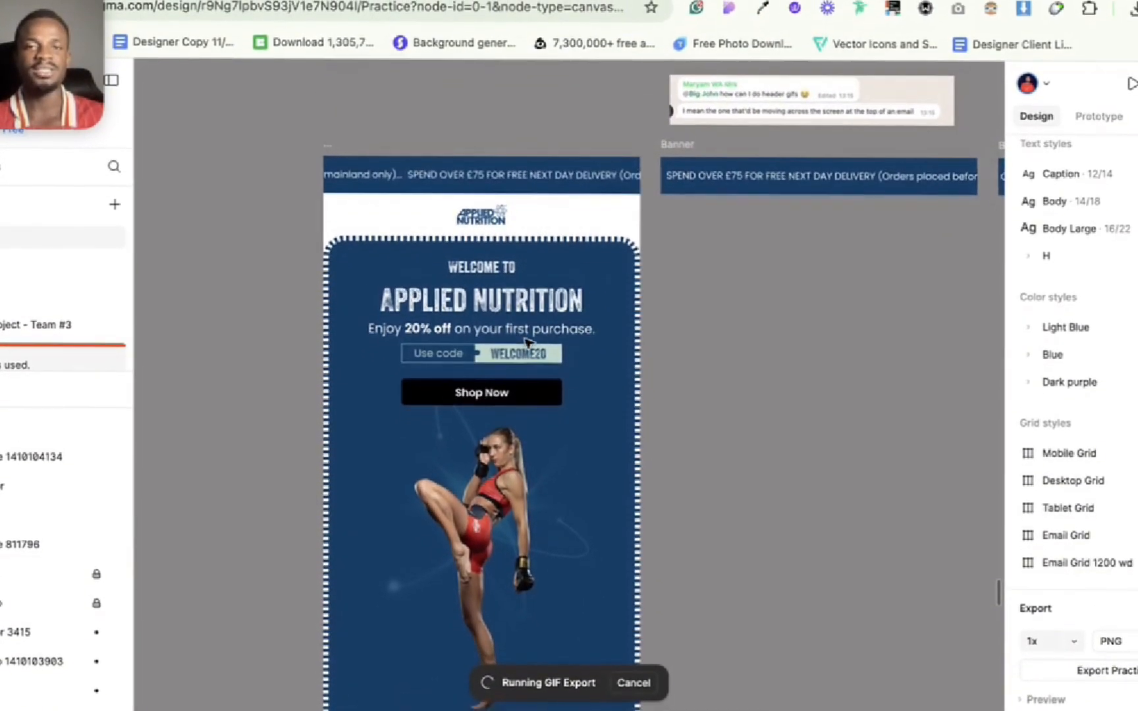
scroll(528, 343, down, 1)
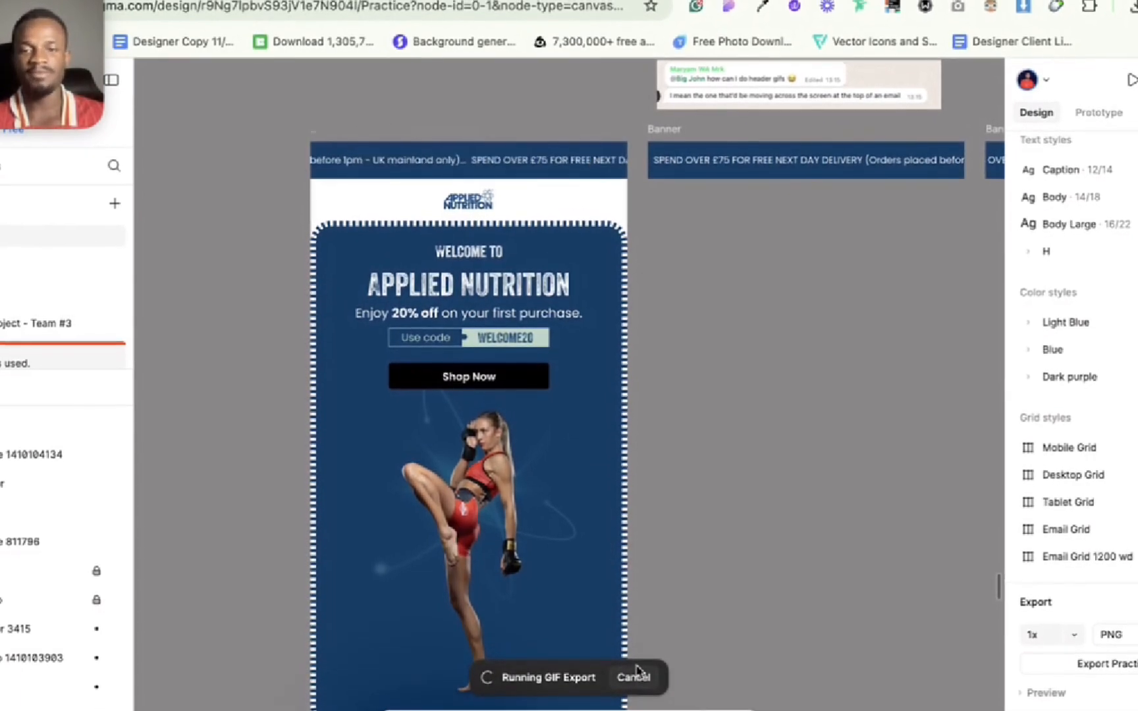
Step: Review the chat message requesting a moving header GIF alongside the banner frames and the welcome email
scroll(703, 472, up, 5)
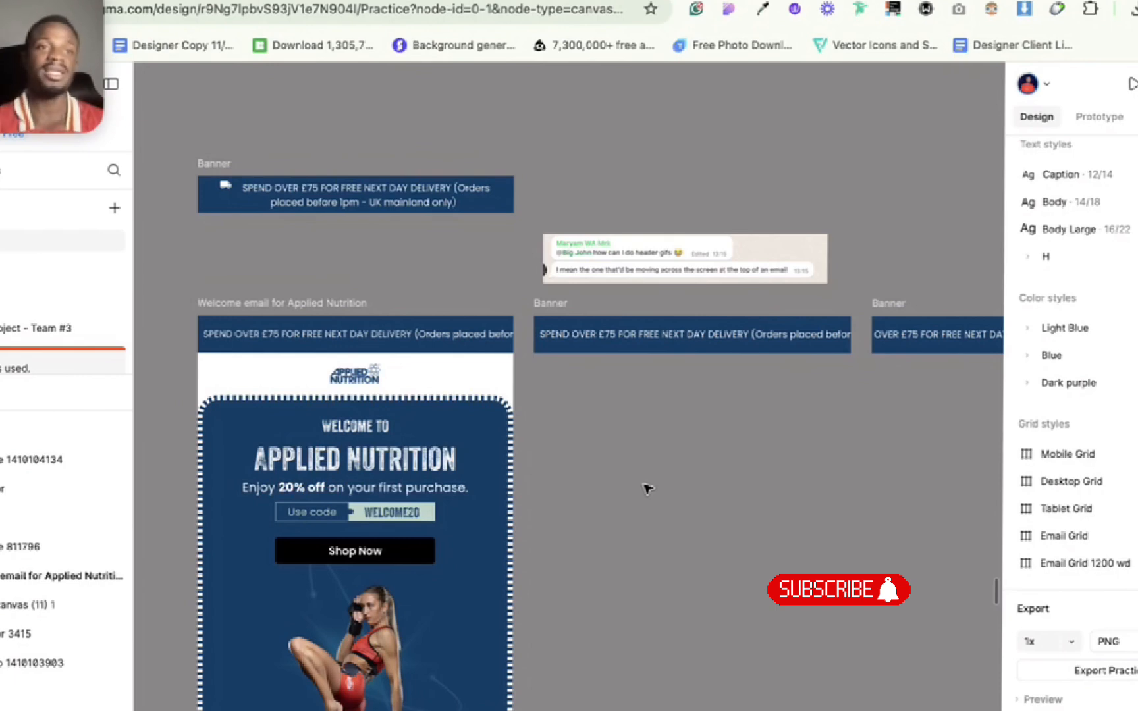
scroll(647, 487, down, 5)
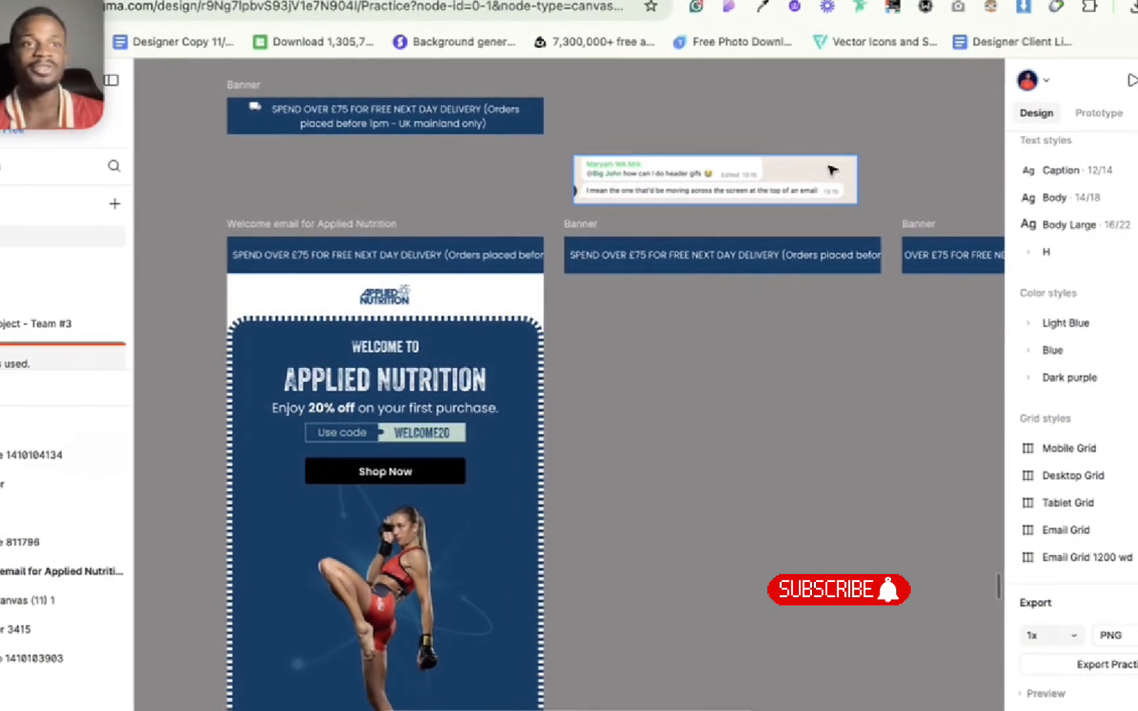
scroll(800, 132, up, 5)
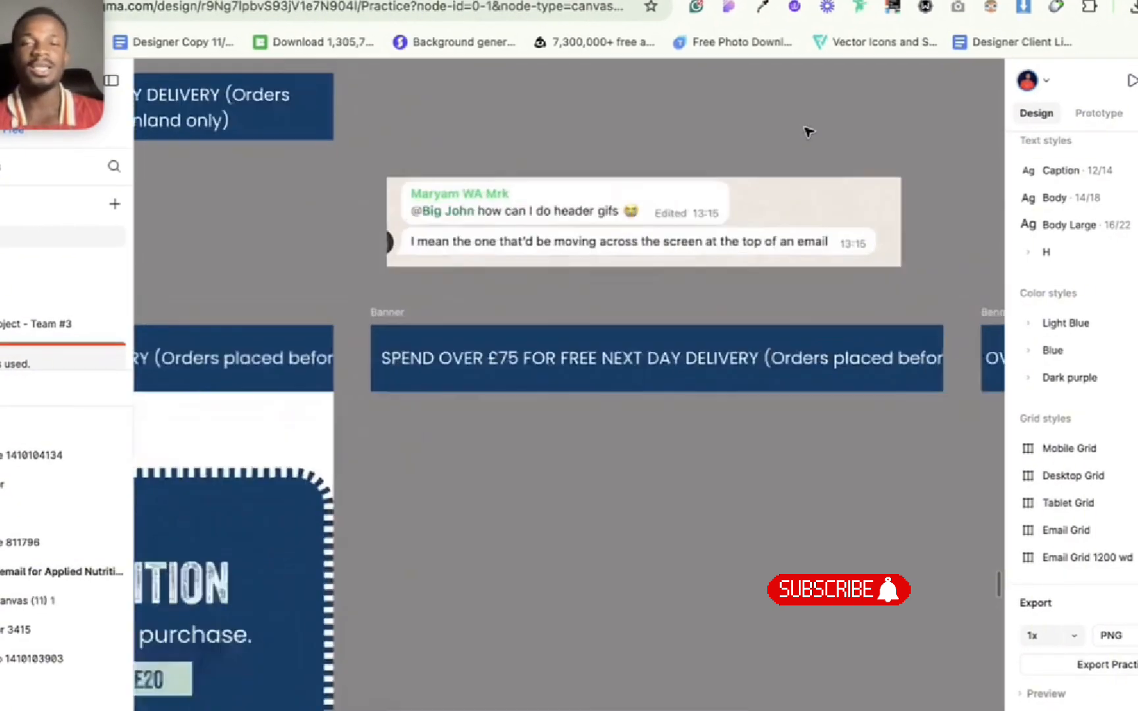
scroll(807, 131, down, 7)
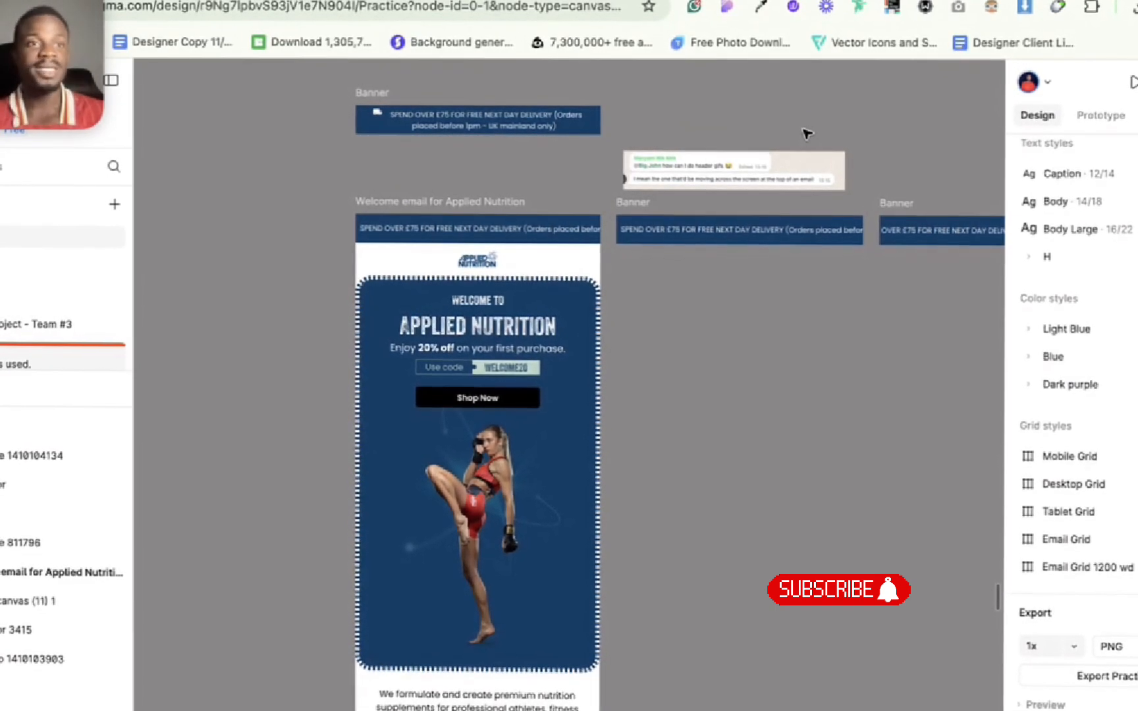
scroll(807, 132, up, 2)
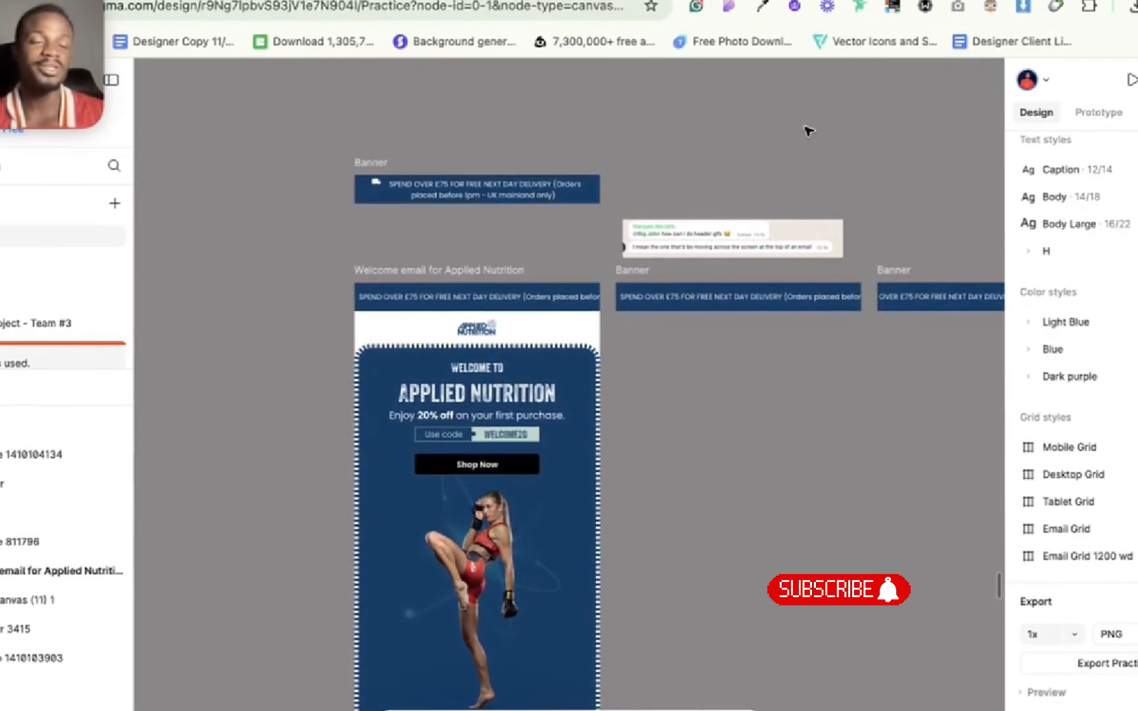